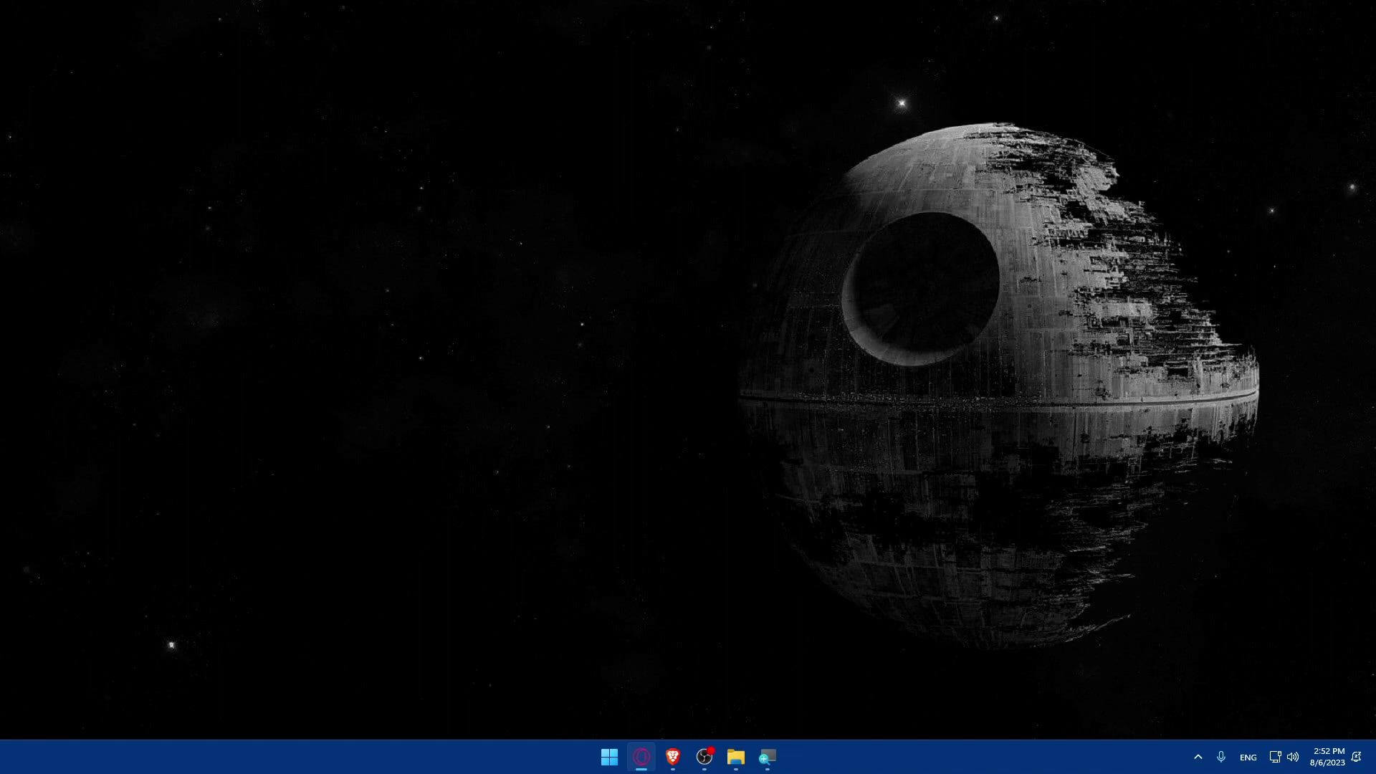
- Open Brave and go to wix.com
click(672, 757)
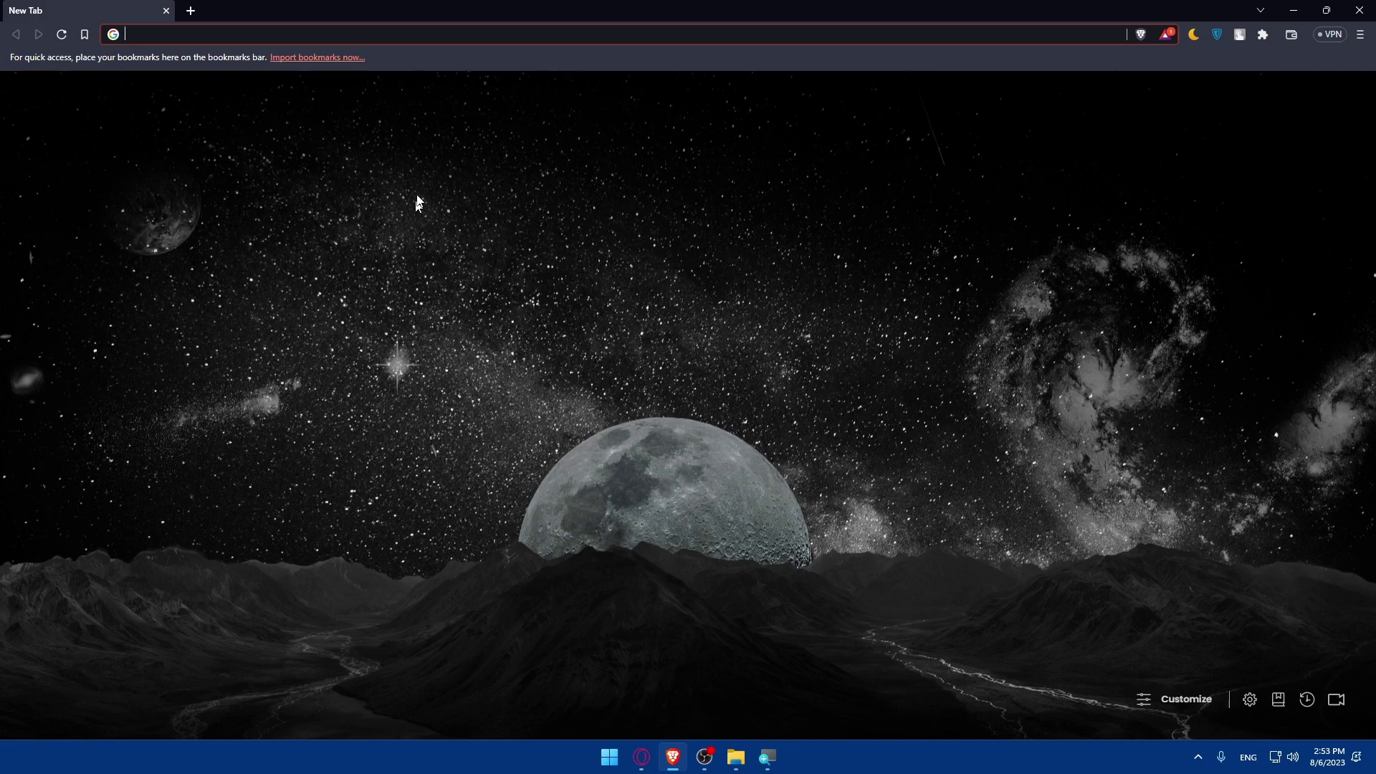
click(311, 33)
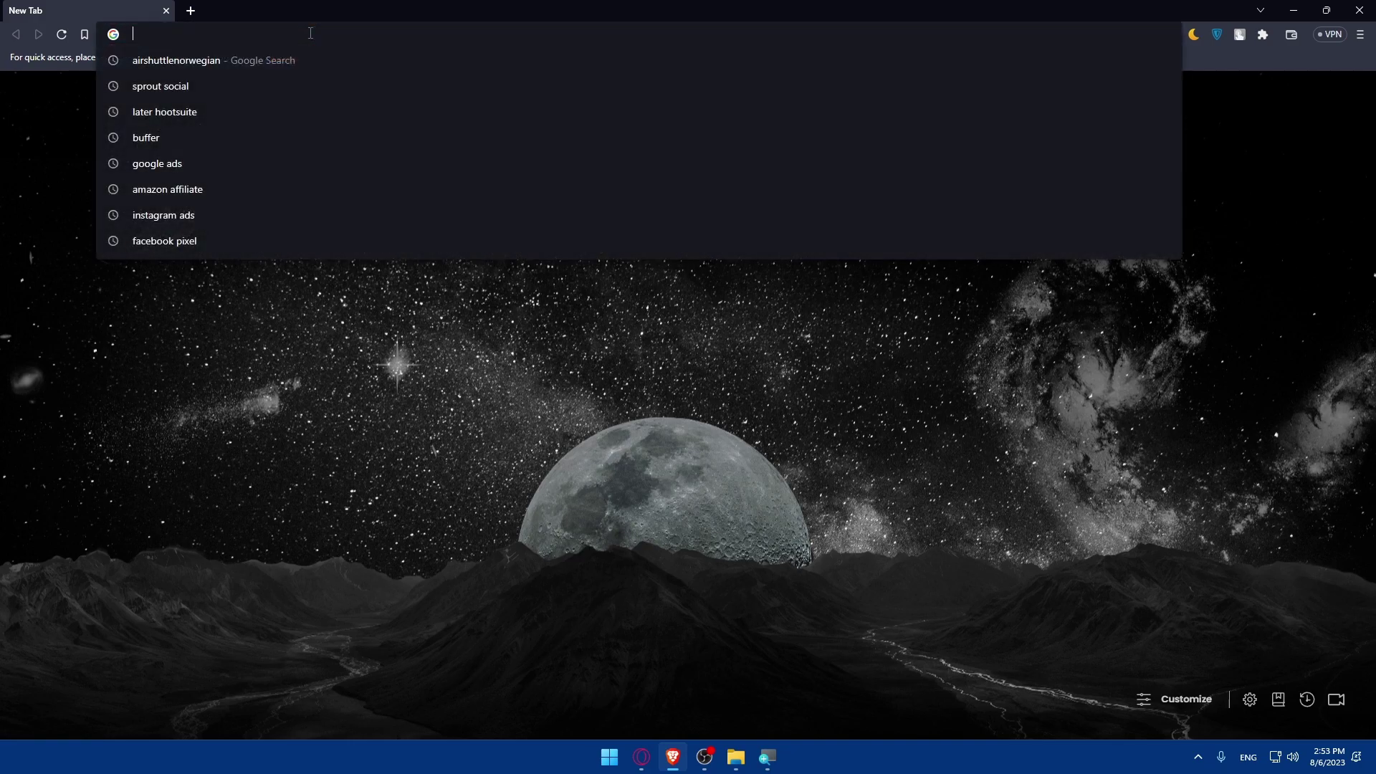
text(wix.com)
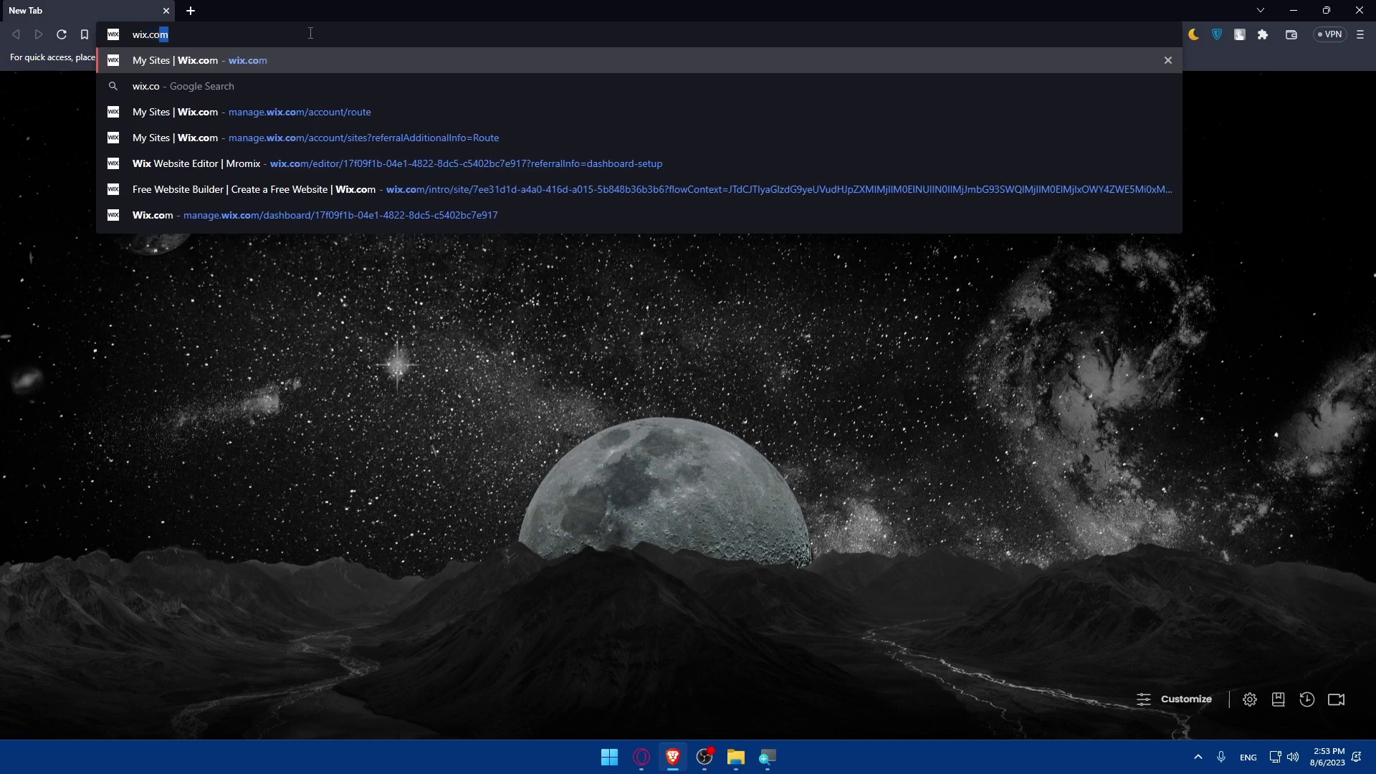
key(Return)
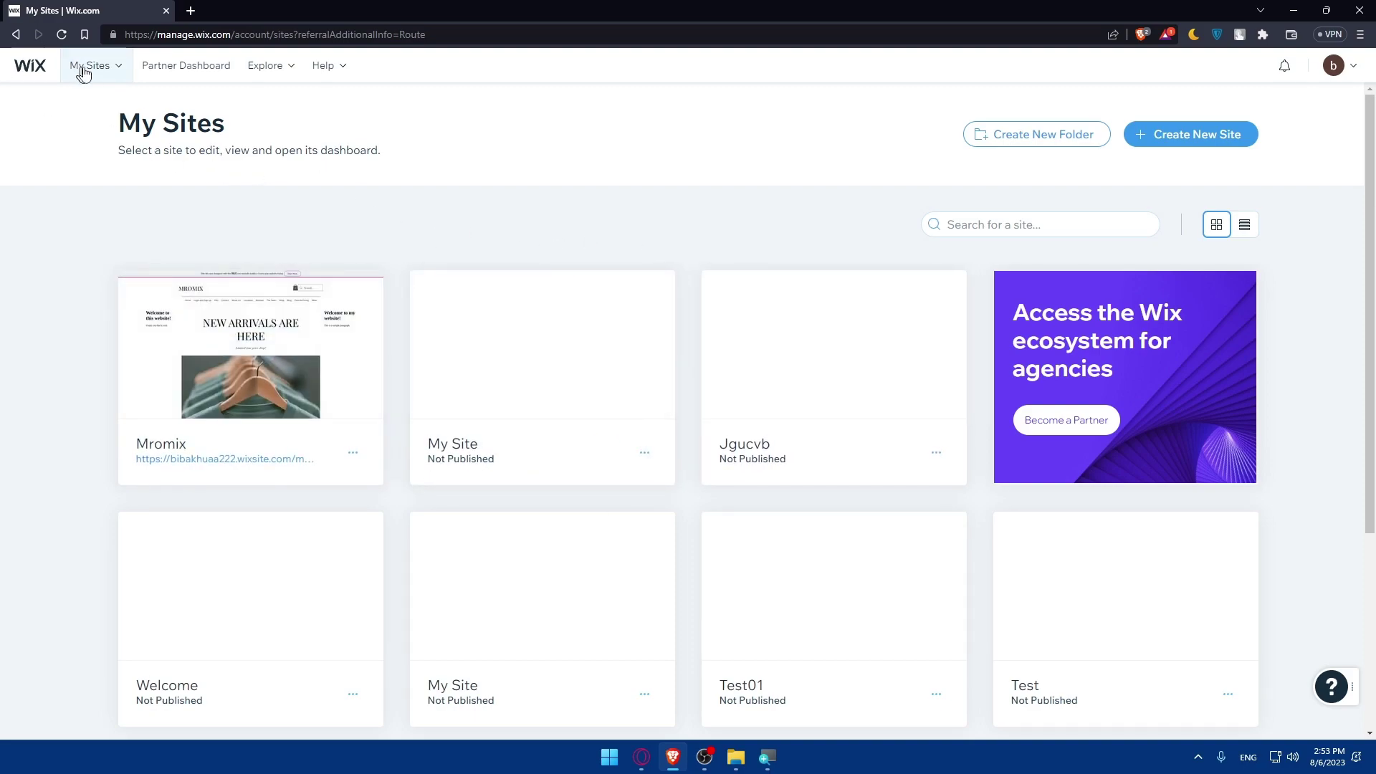
- From the Mromix card's actions menu on My Sites, choose Edit site
mouse_move(206, 414)
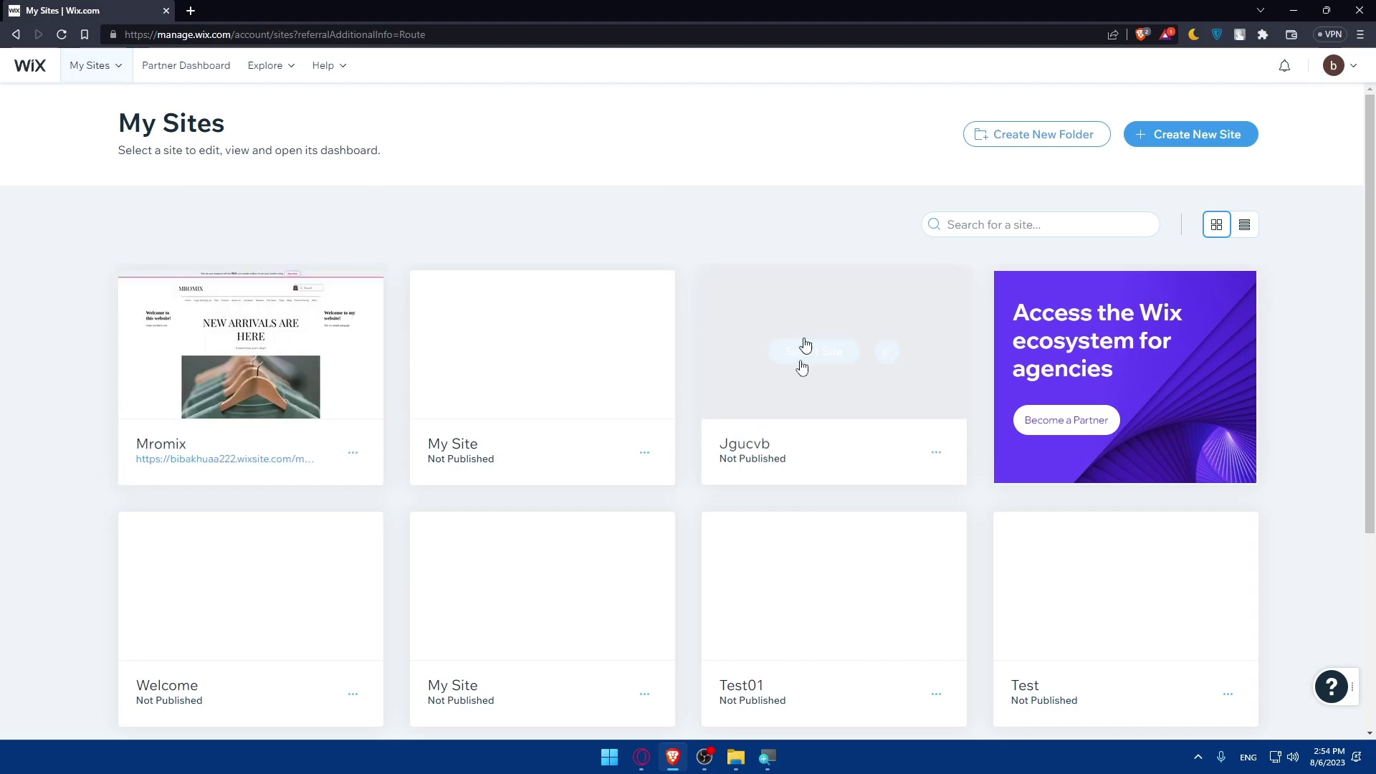
scroll(587, 491, down, 4)
scroll(559, 473, up, 4)
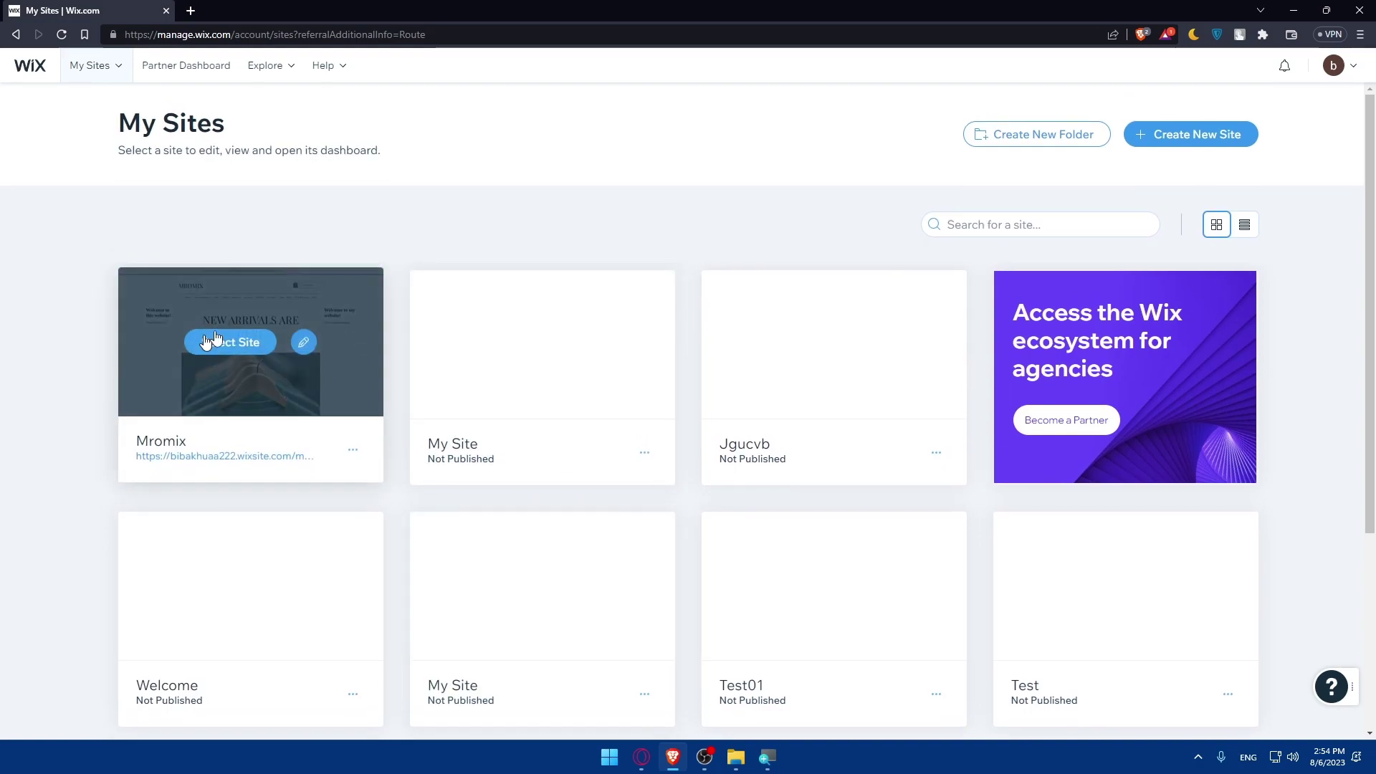
click(350, 450)
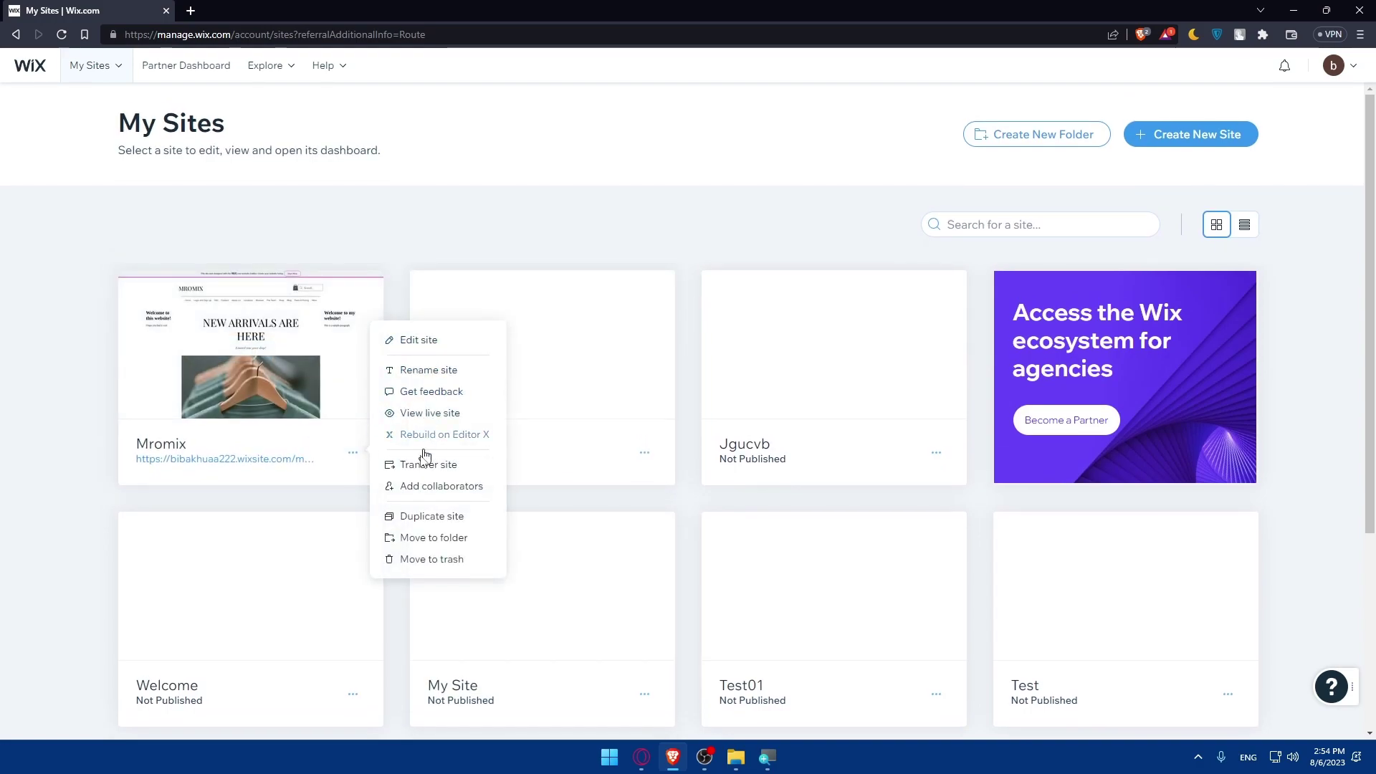
click(438, 413)
click(353, 453)
click(394, 316)
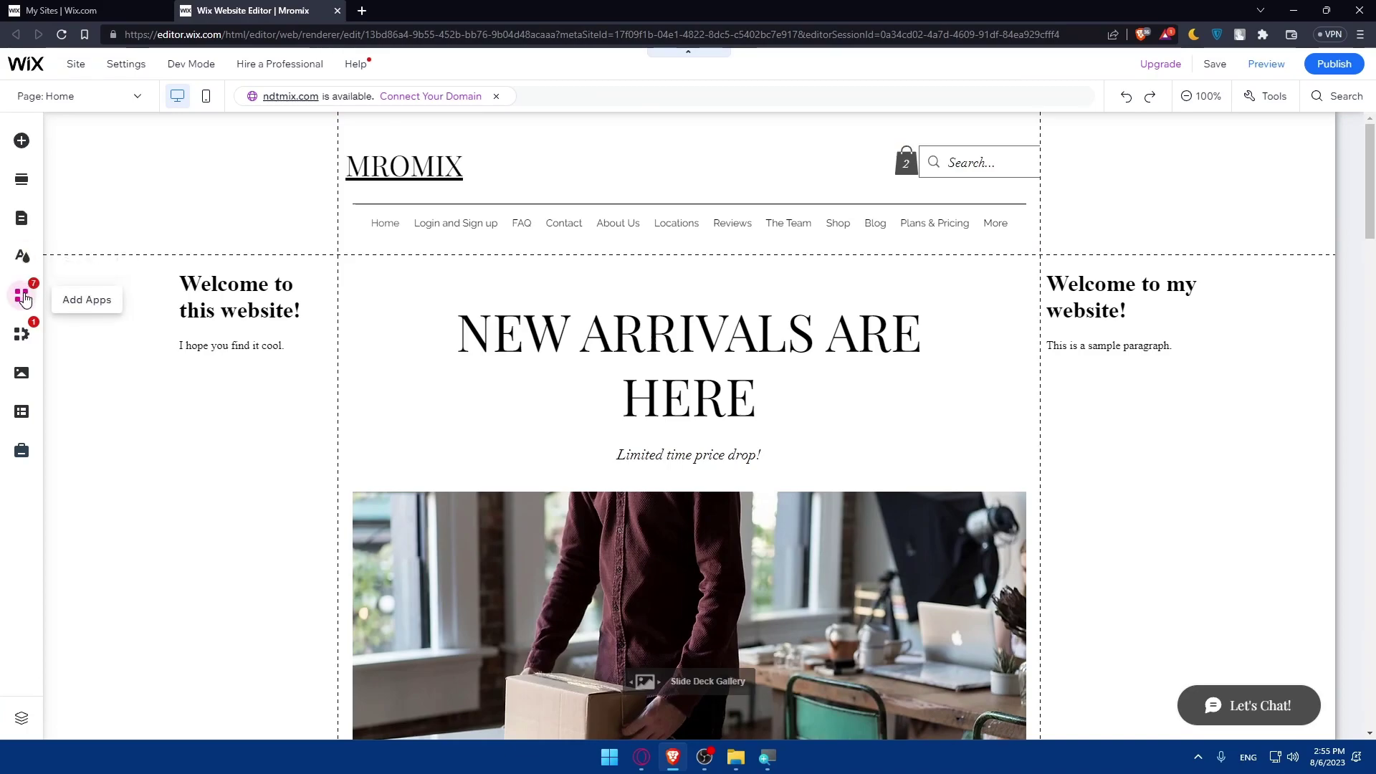
- Open Site Design from the editor's left toolbar
click(21, 257)
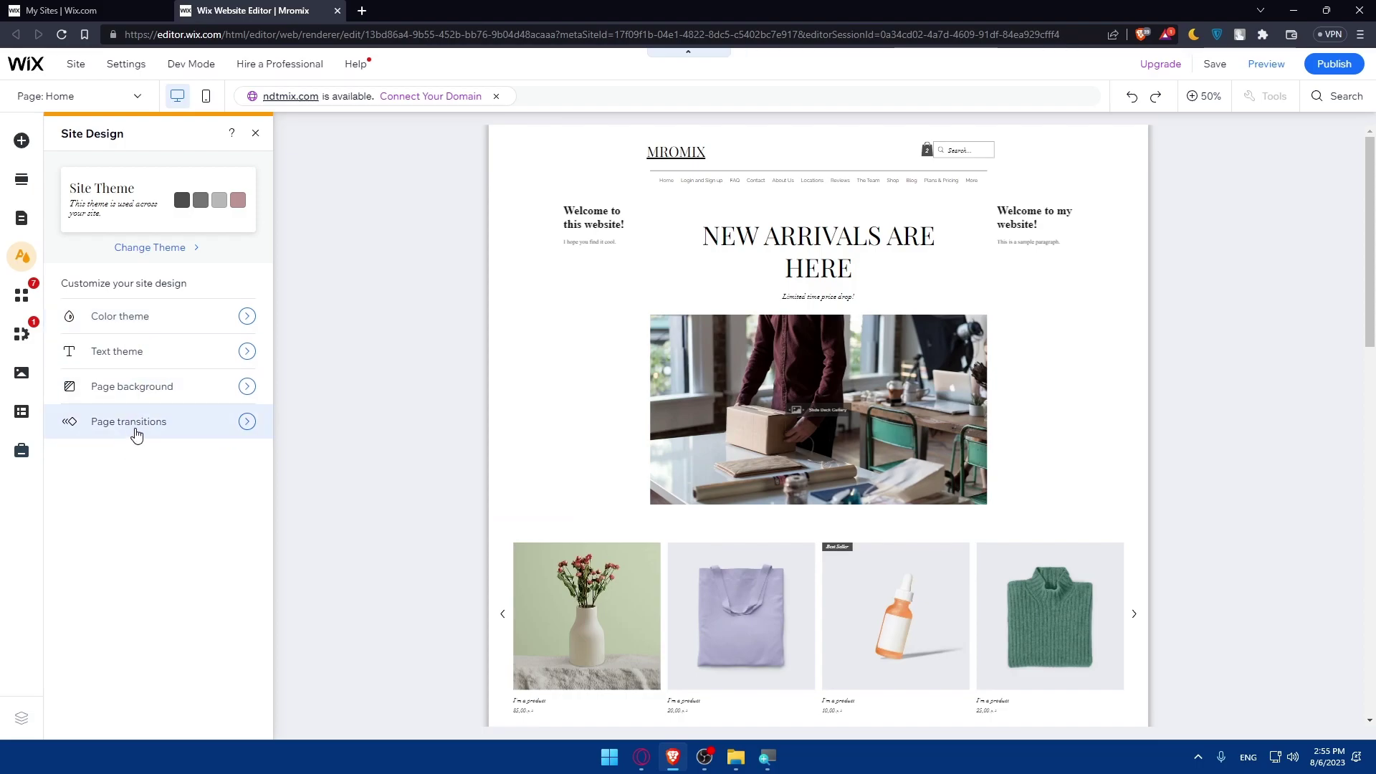
- Customize the color theme: shade Color 1 to dusty pink and adjust a dark Color 2 shade
click(169, 324)
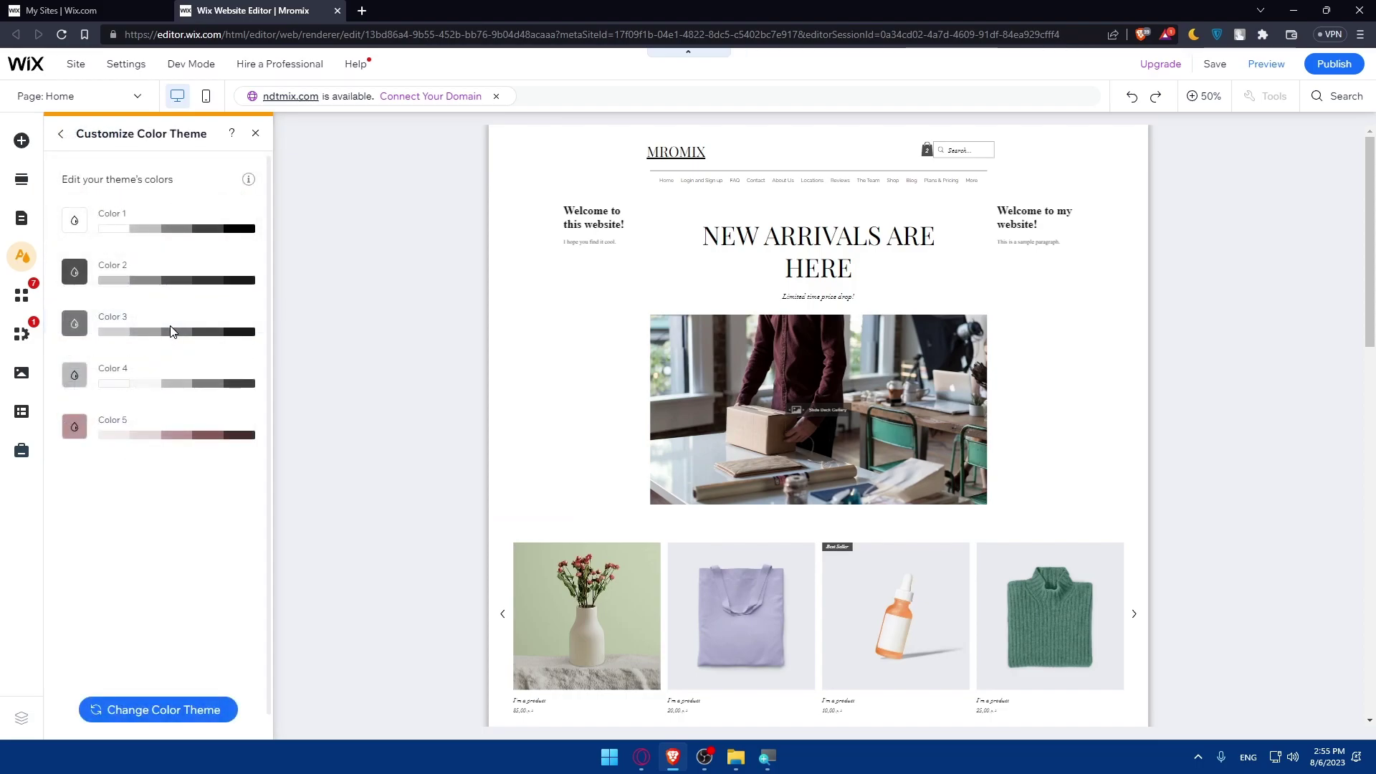
click(237, 228)
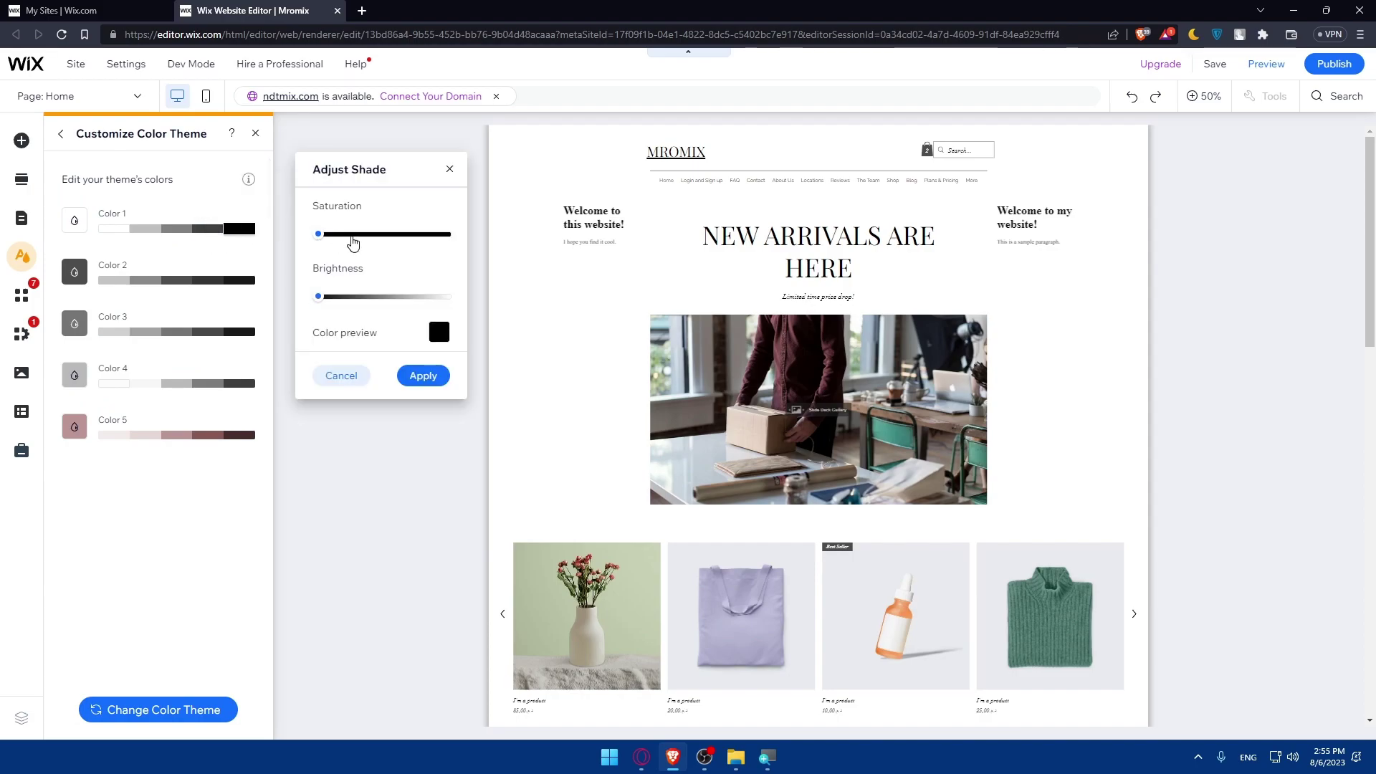
mouse_move(353, 242)
mouse_down()
mouse_move(369, 236)
mouse_move(340, 234)
mouse_up()
drag(341, 296, 403, 296)
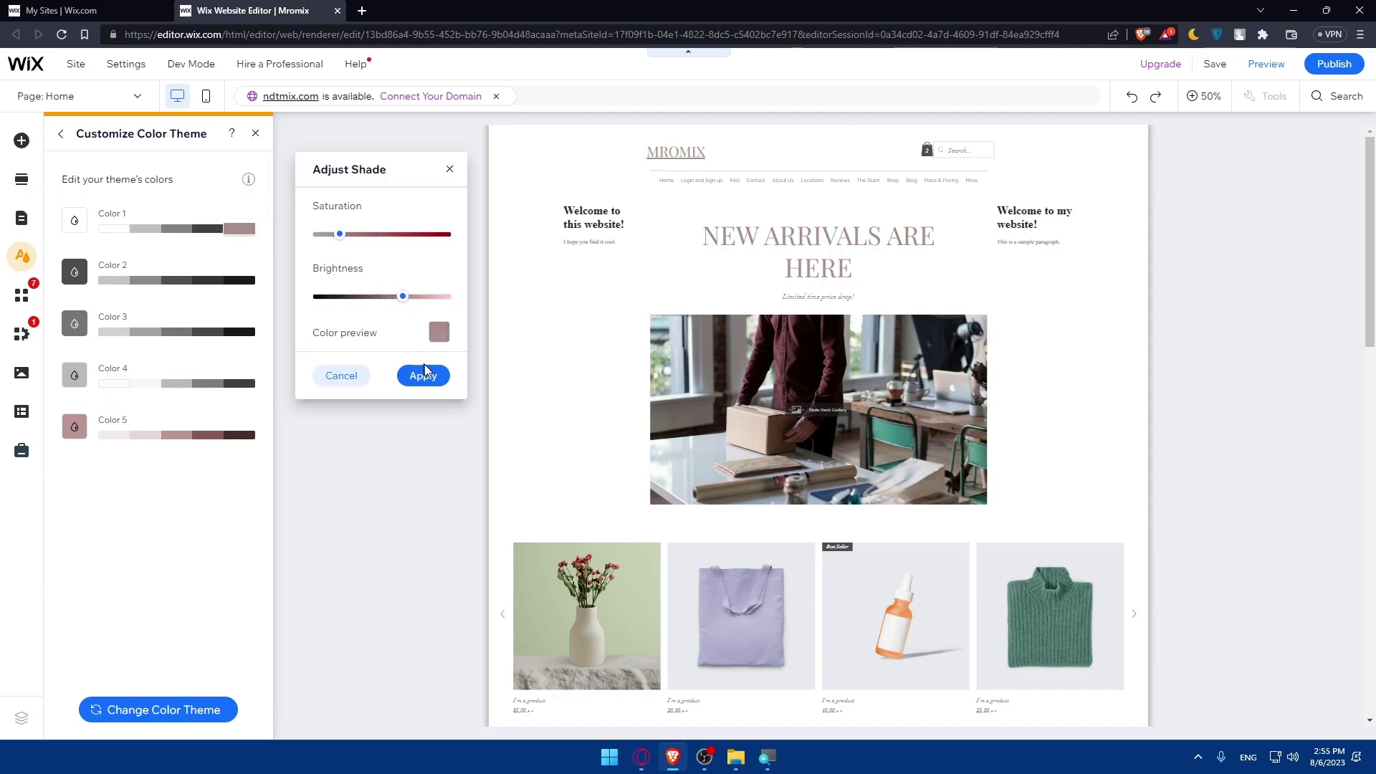
click(423, 375)
click(207, 280)
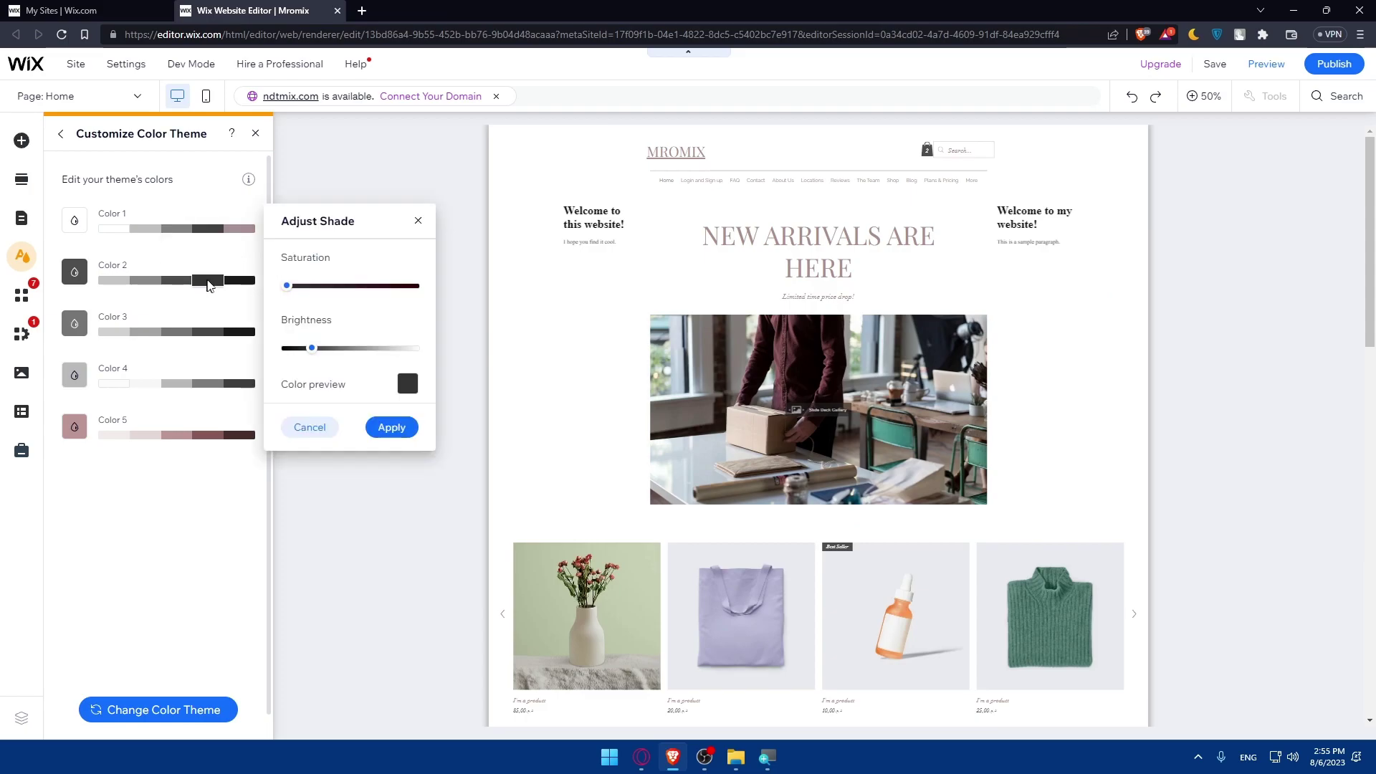
click(383, 427)
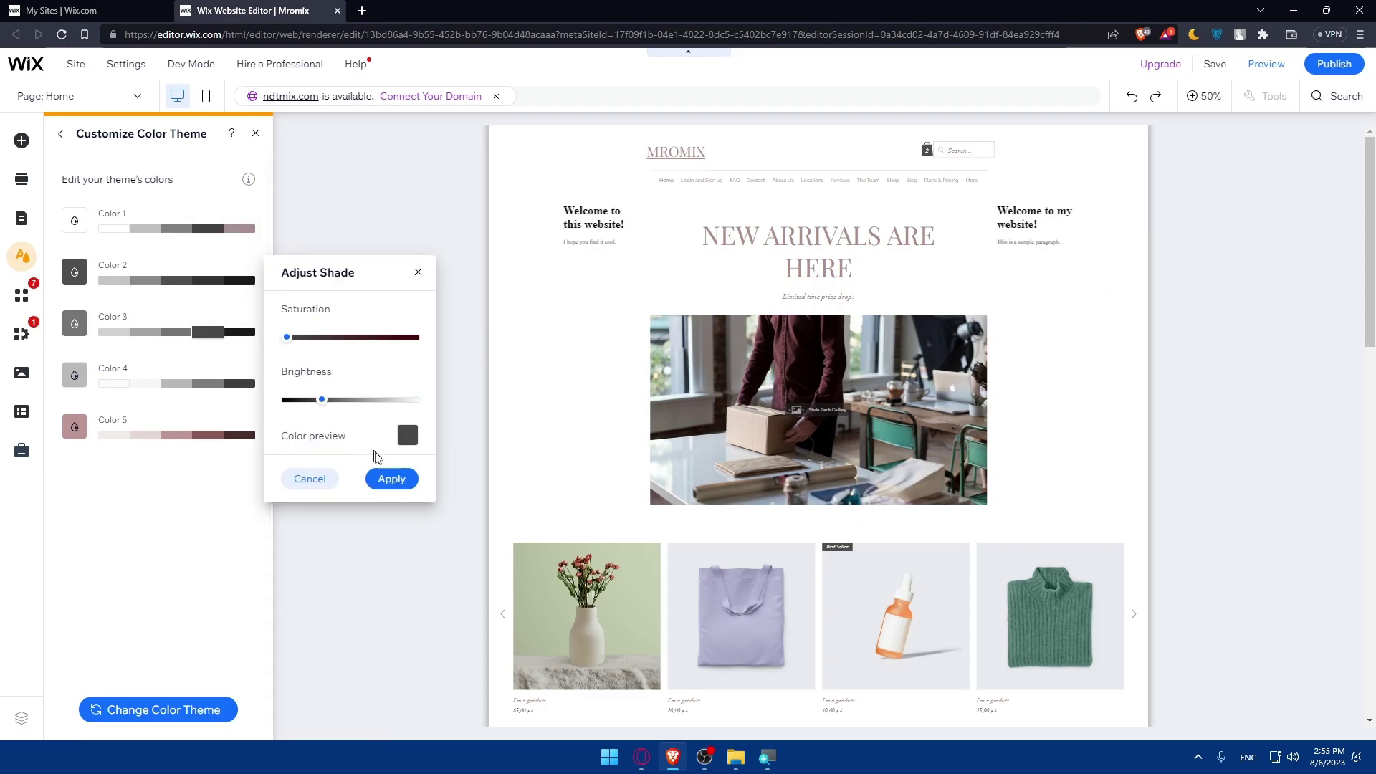
- Make the Color 3 shade red and the Color 4 and Color 5 shades dark red
drag(354, 399, 372, 399)
click(370, 337)
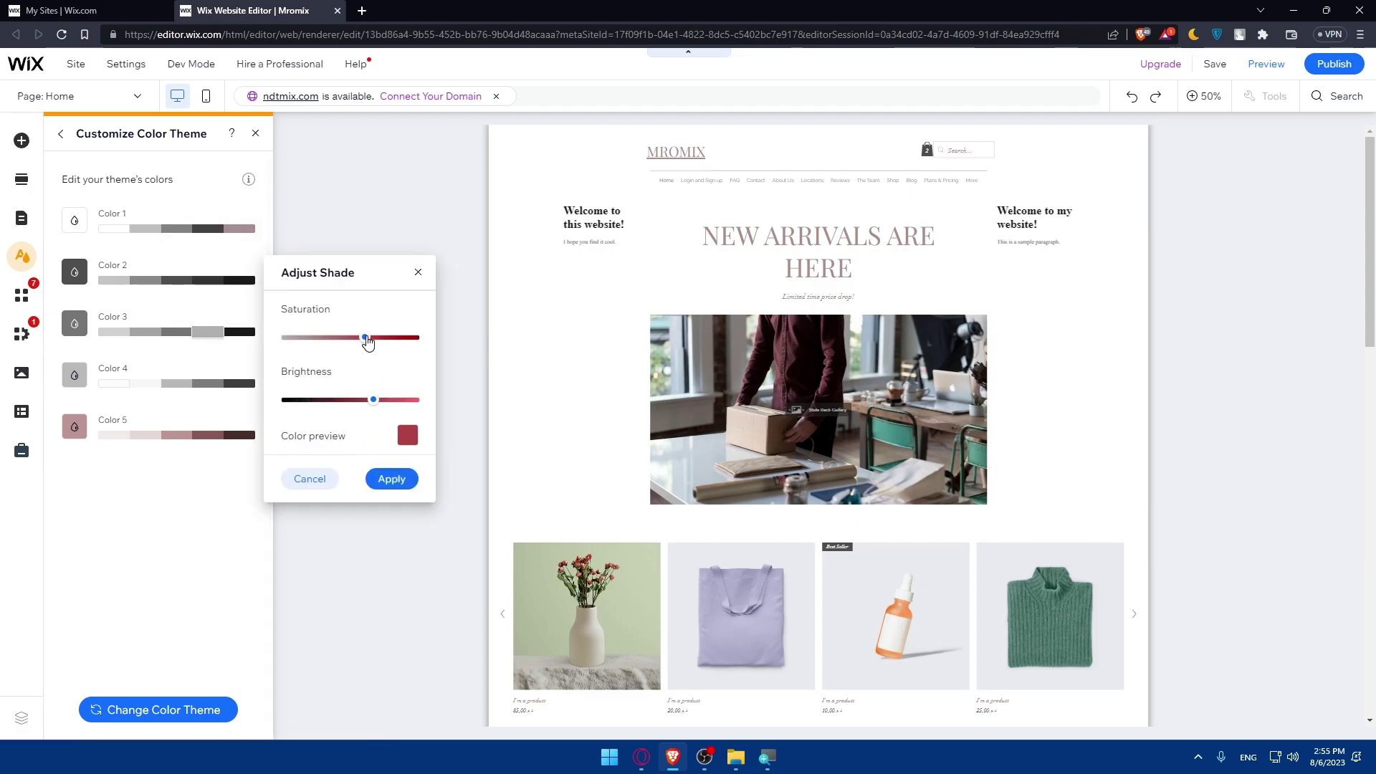
click(387, 486)
click(208, 383)
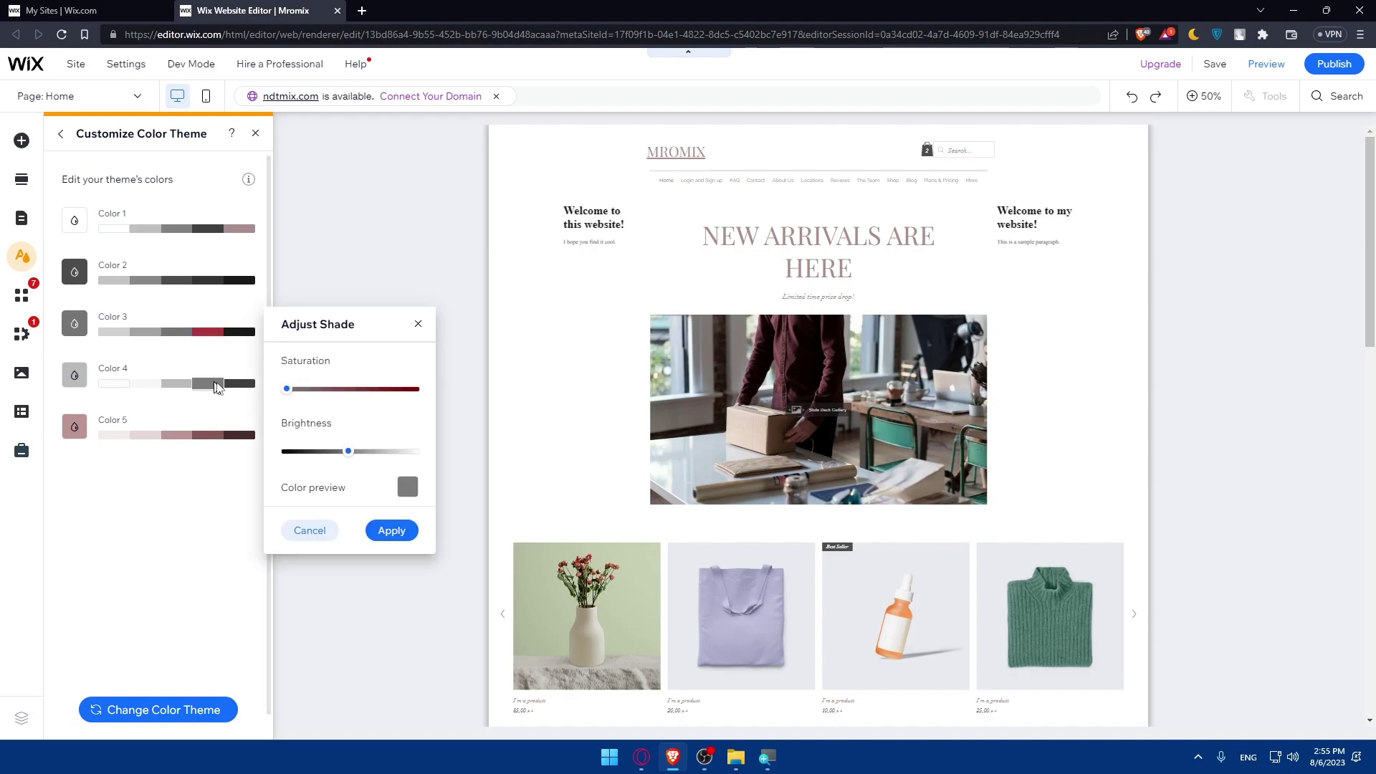
click(380, 390)
click(391, 531)
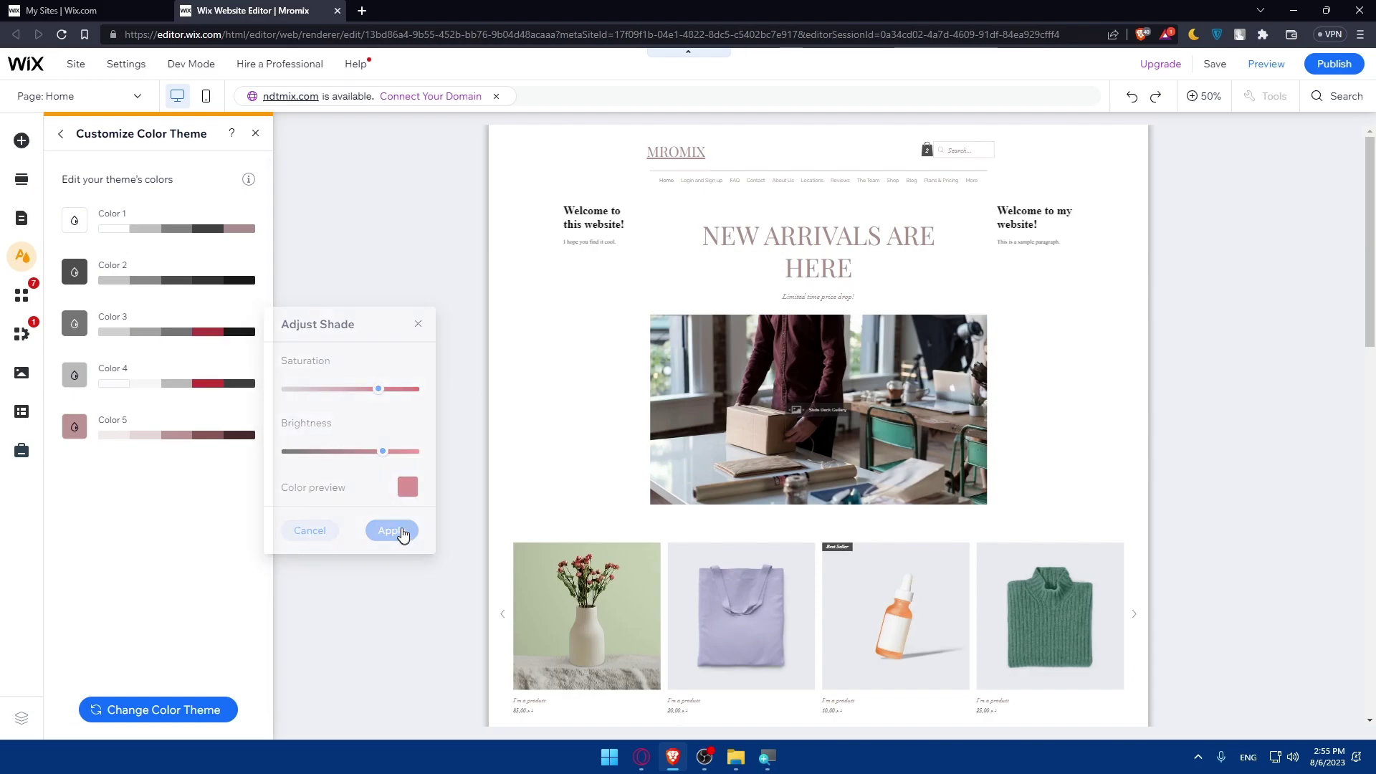
click(197, 433)
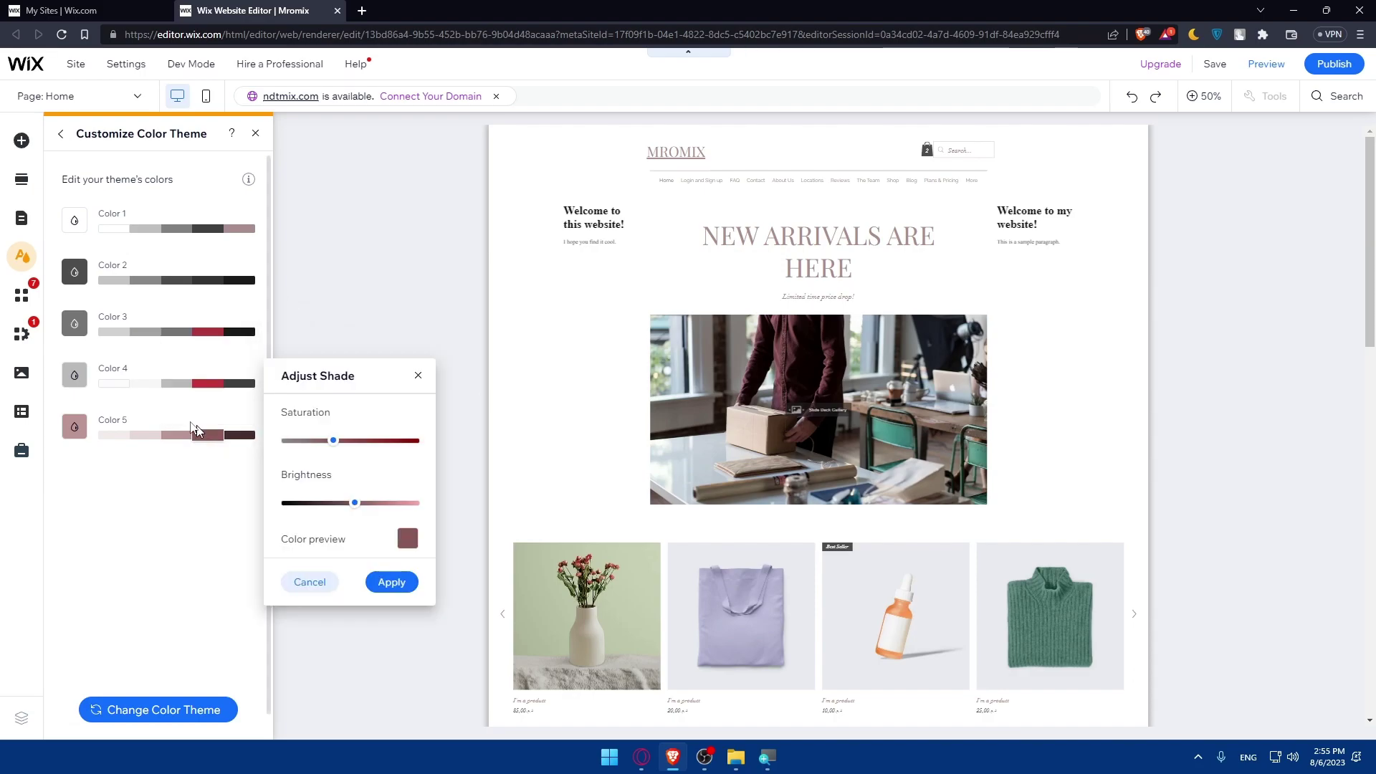
click(386, 440)
click(391, 582)
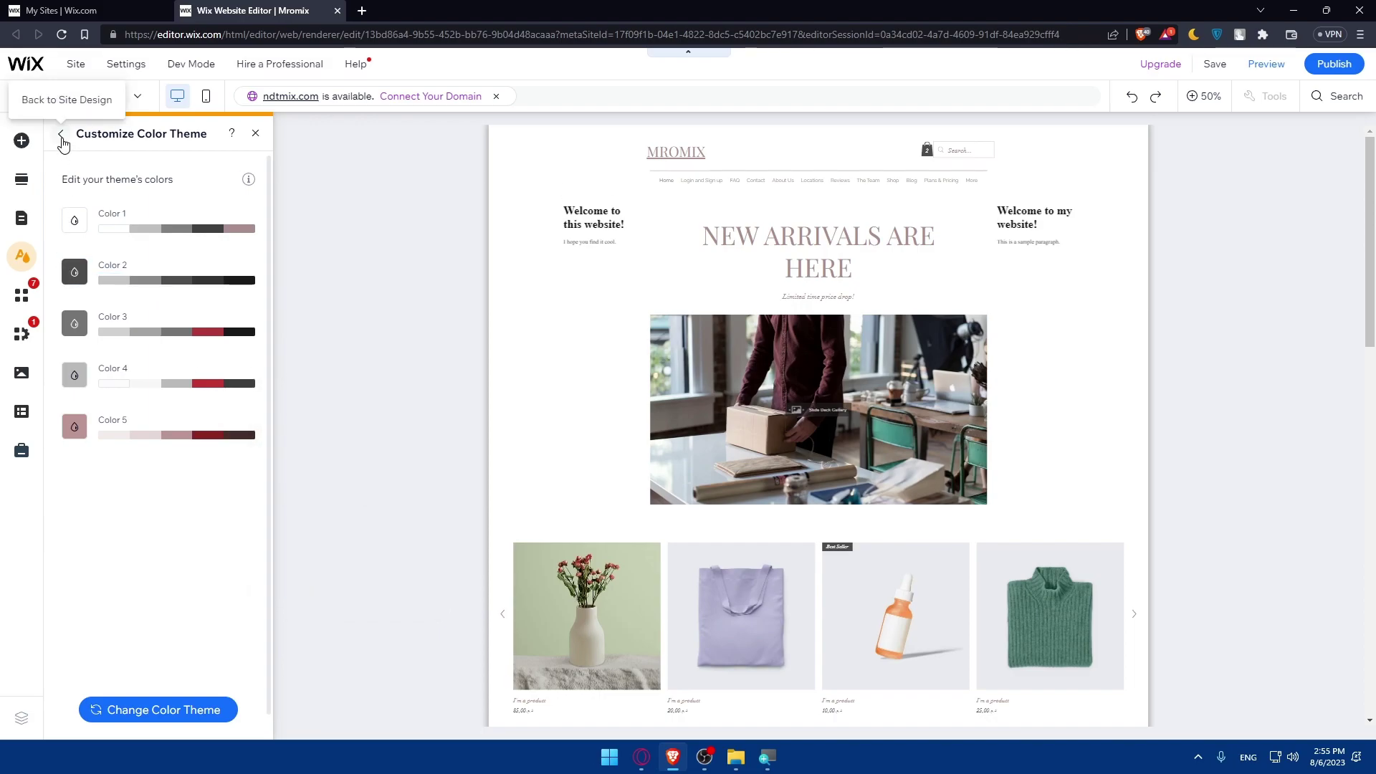
click(60, 134)
- Increase the Heading 6 text style to 47px and apply it
click(159, 364)
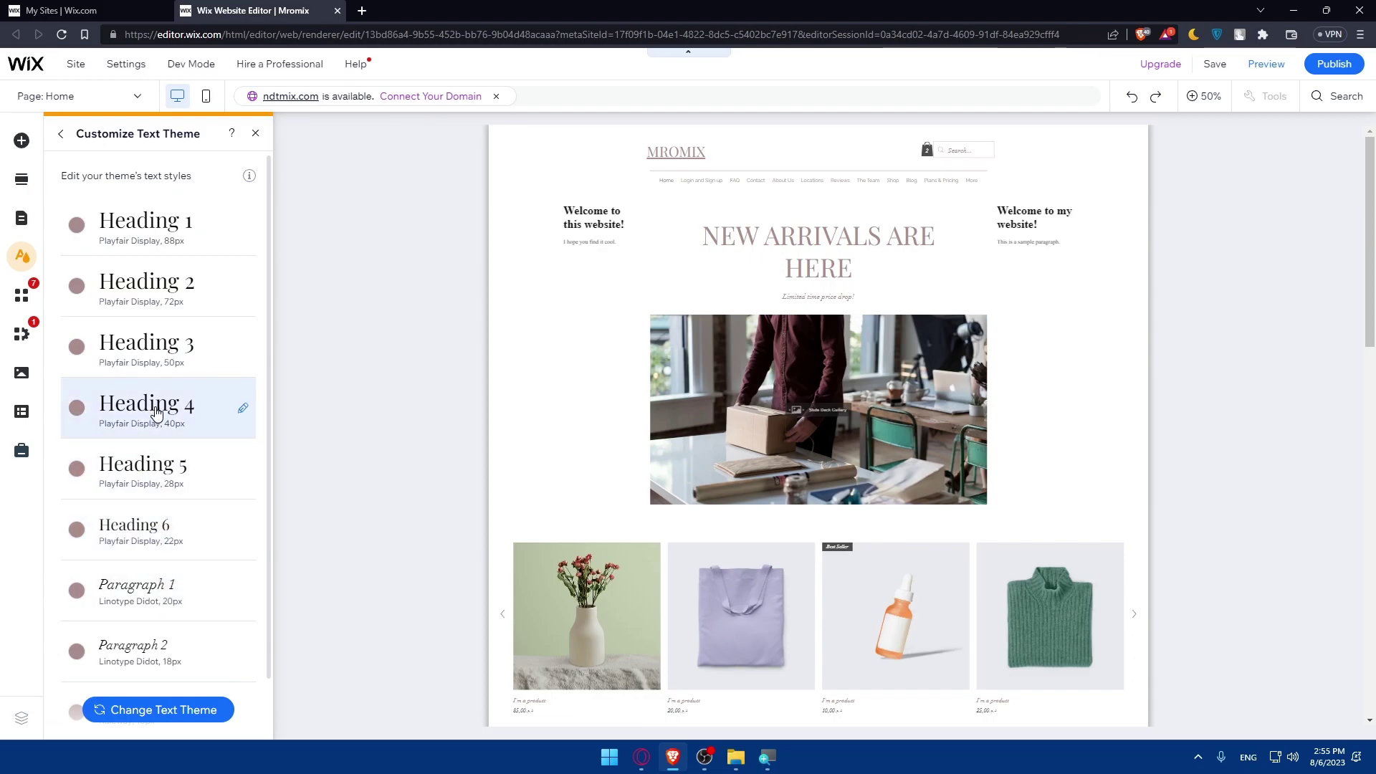
click(154, 549)
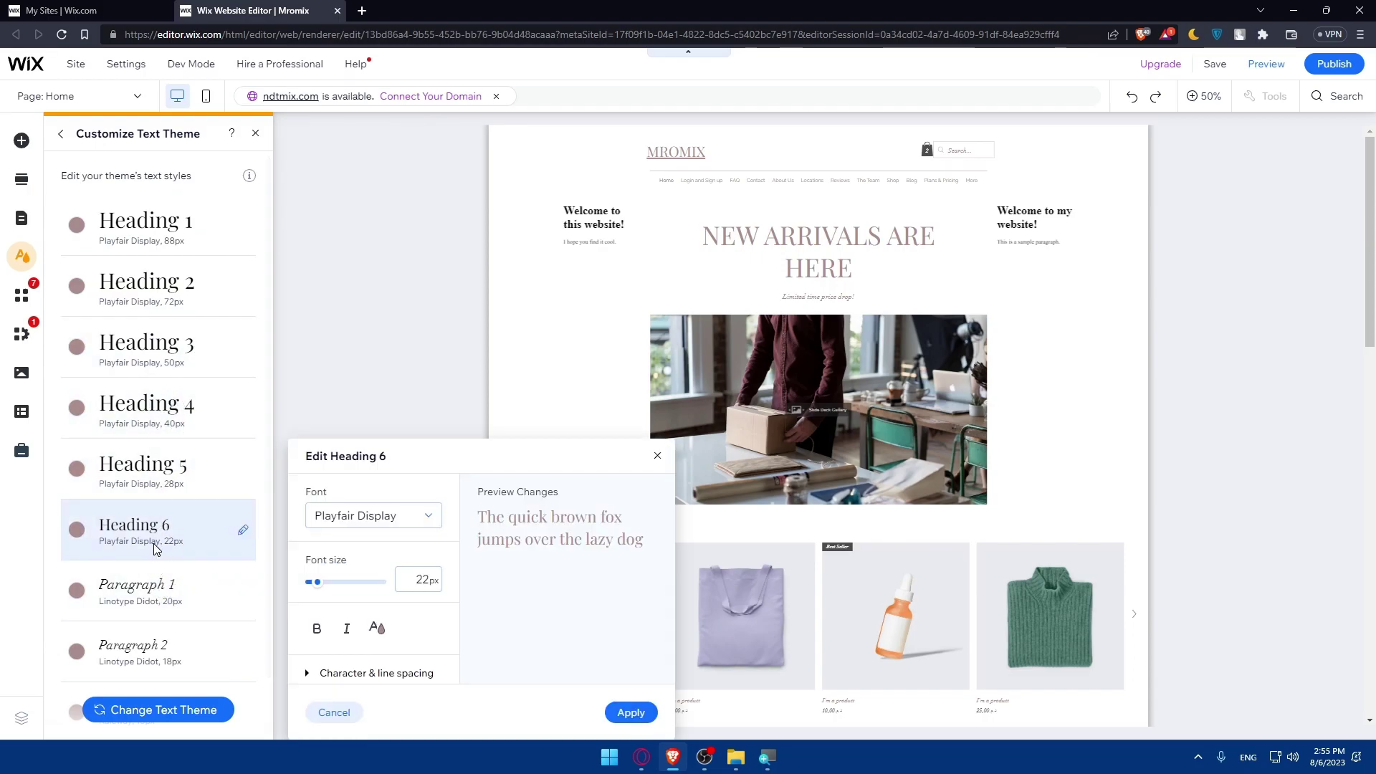
drag(318, 582, 328, 582)
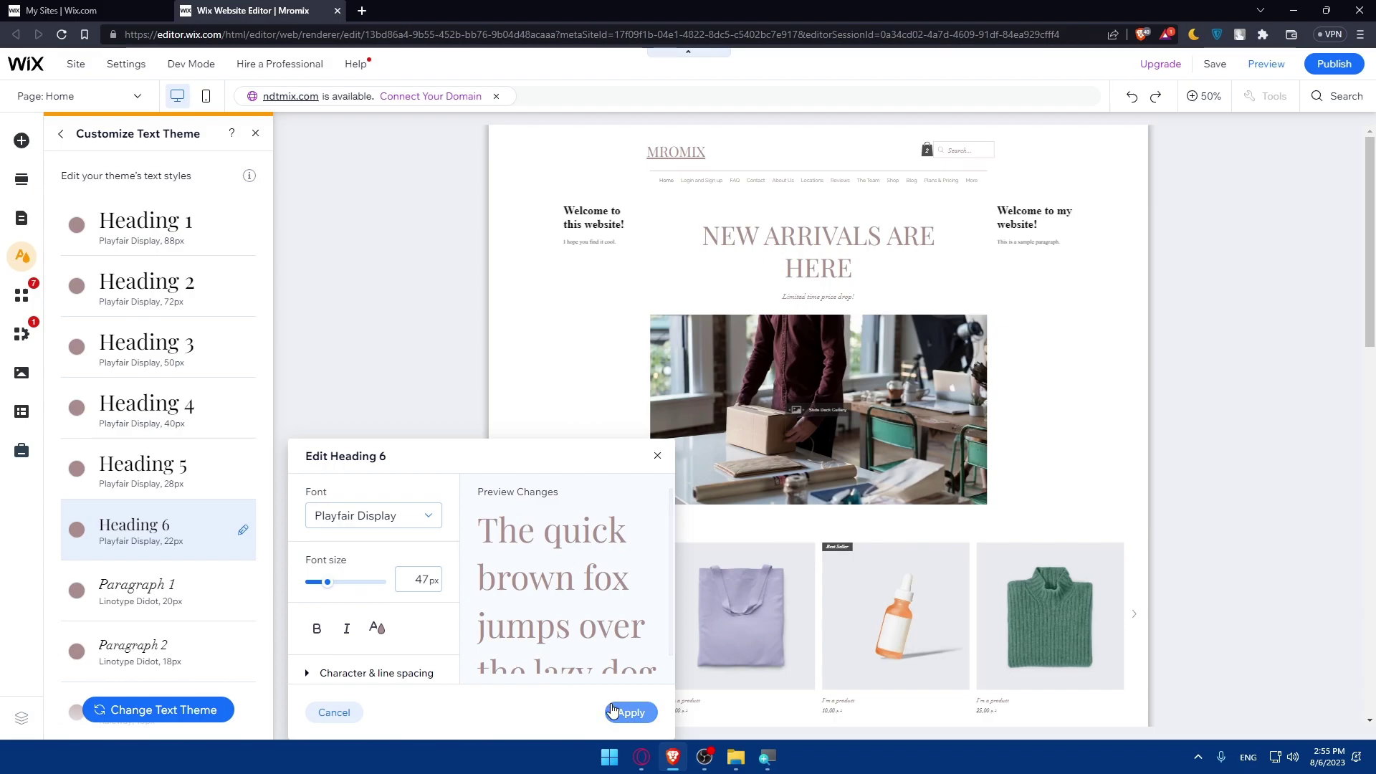
click(626, 711)
scroll(184, 510, down, 2)
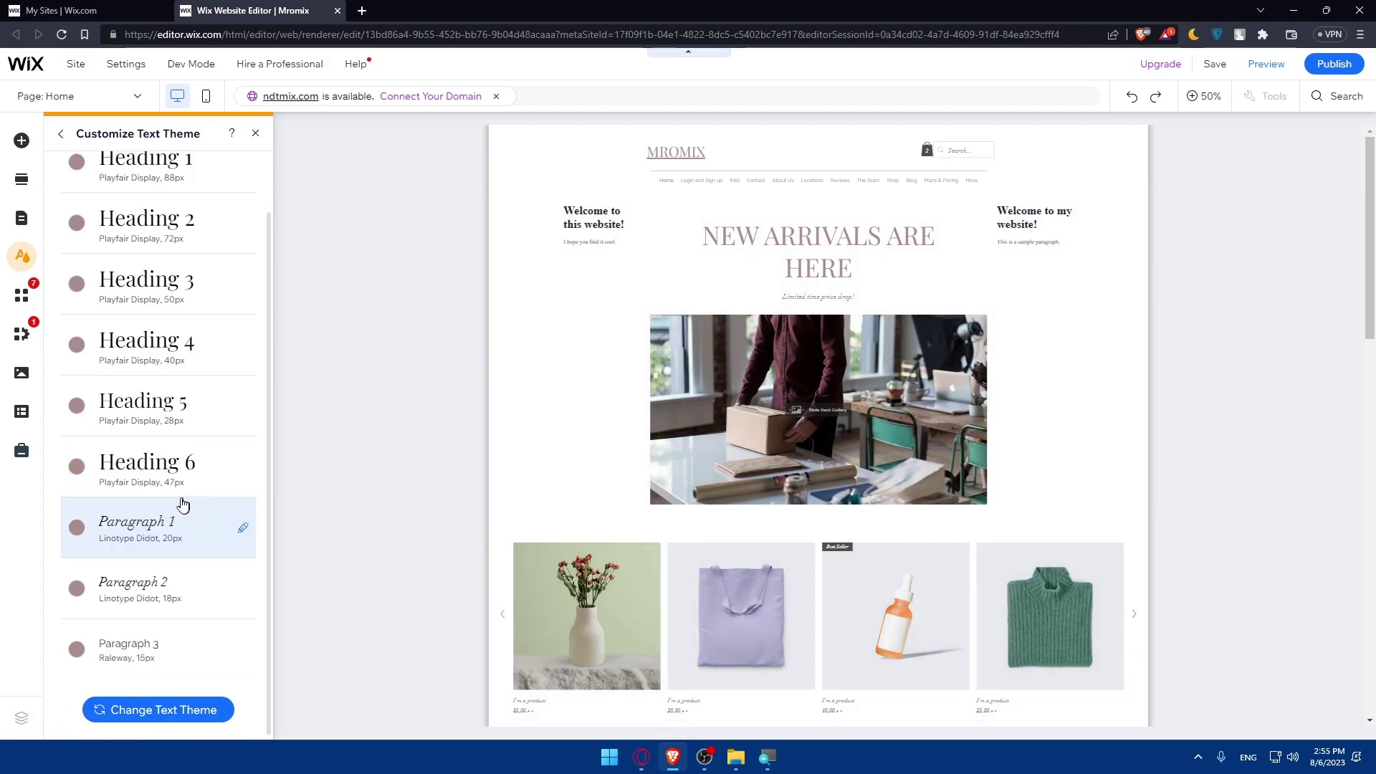
click(71, 134)
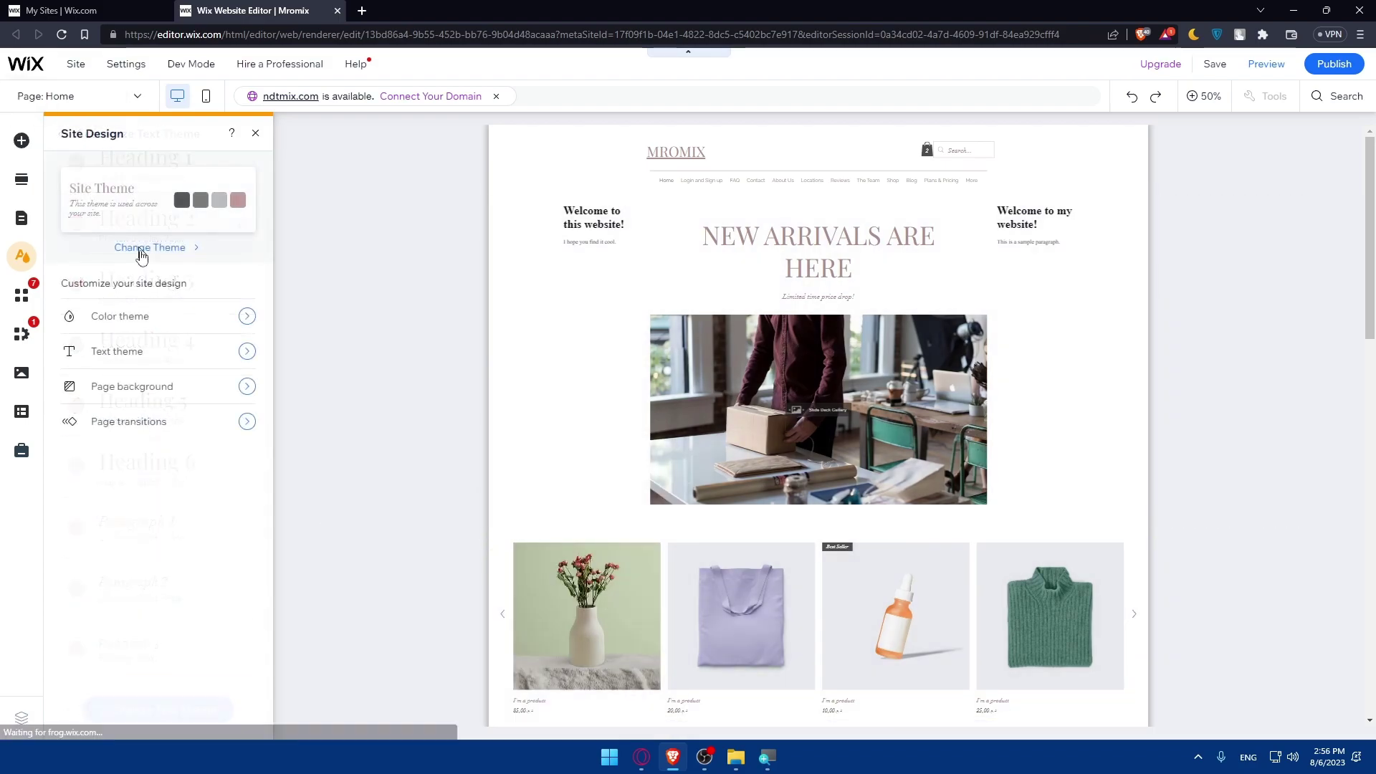
- Use the wooden hut photo as page background and apply it to the Login and Sign up and FAQ pages
click(168, 391)
click(163, 348)
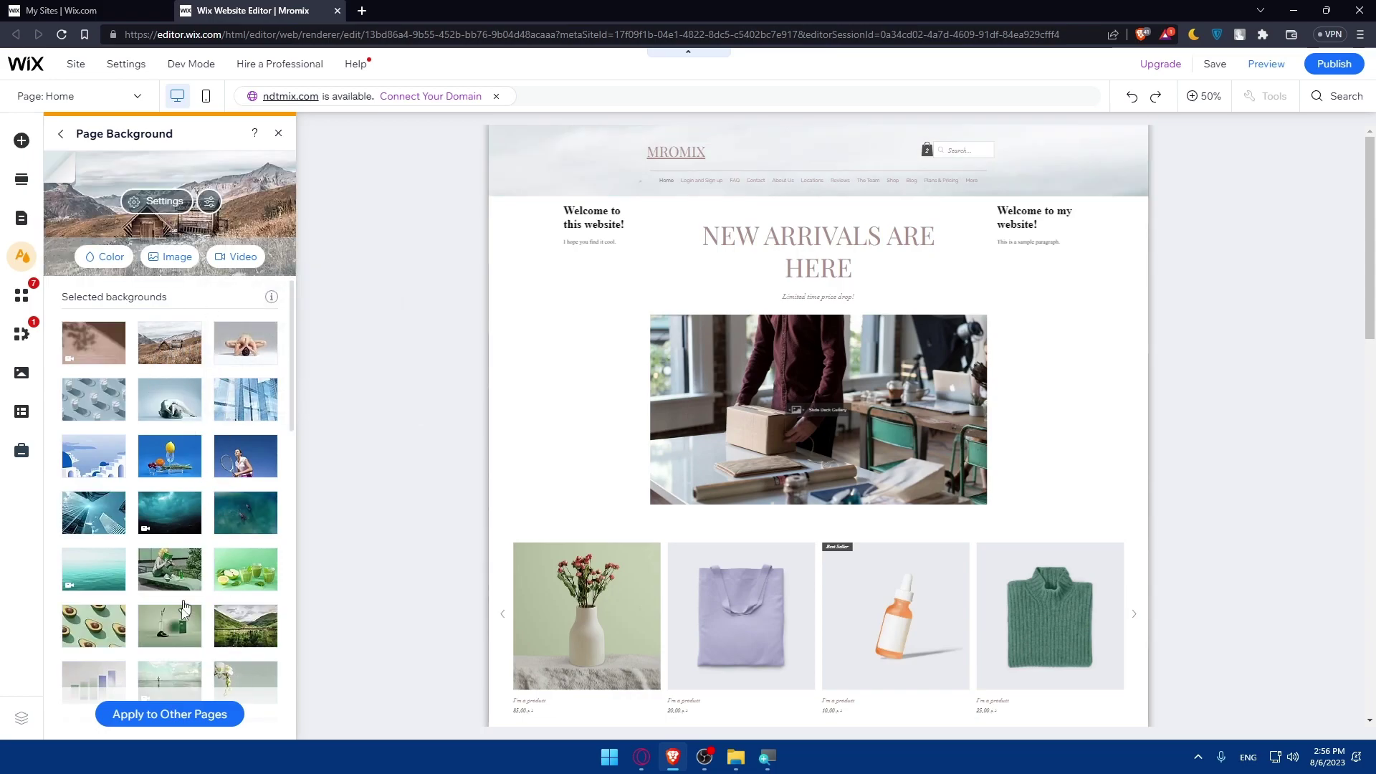
click(177, 719)
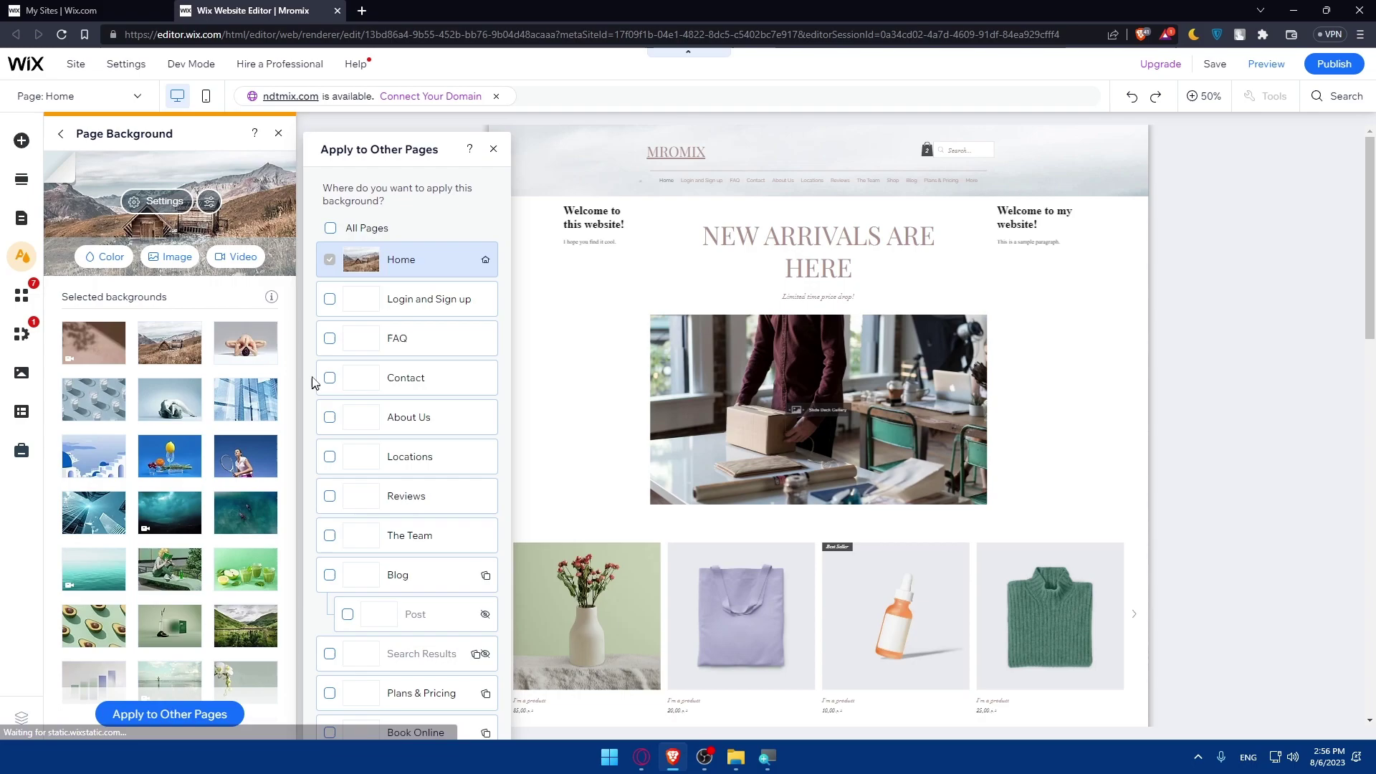
click(330, 298)
click(330, 338)
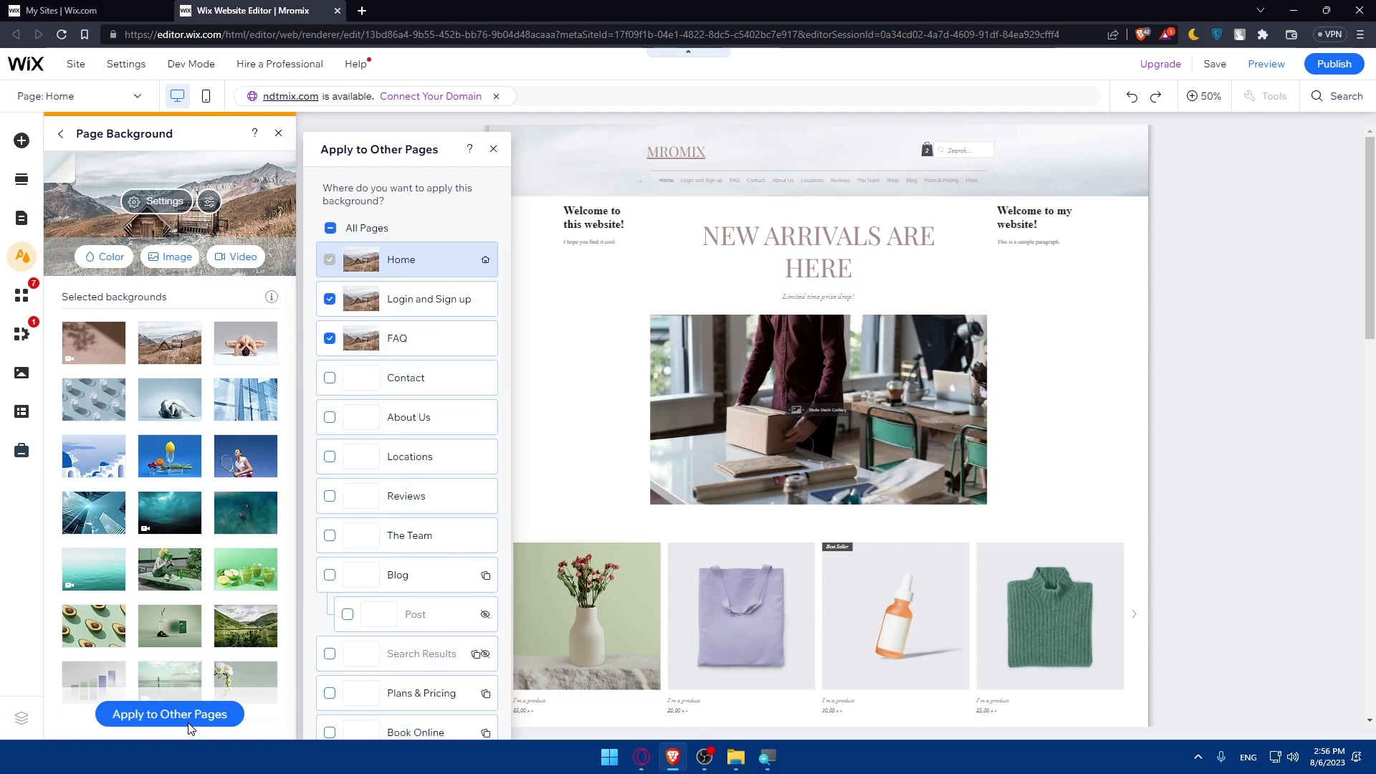
click(134, 717)
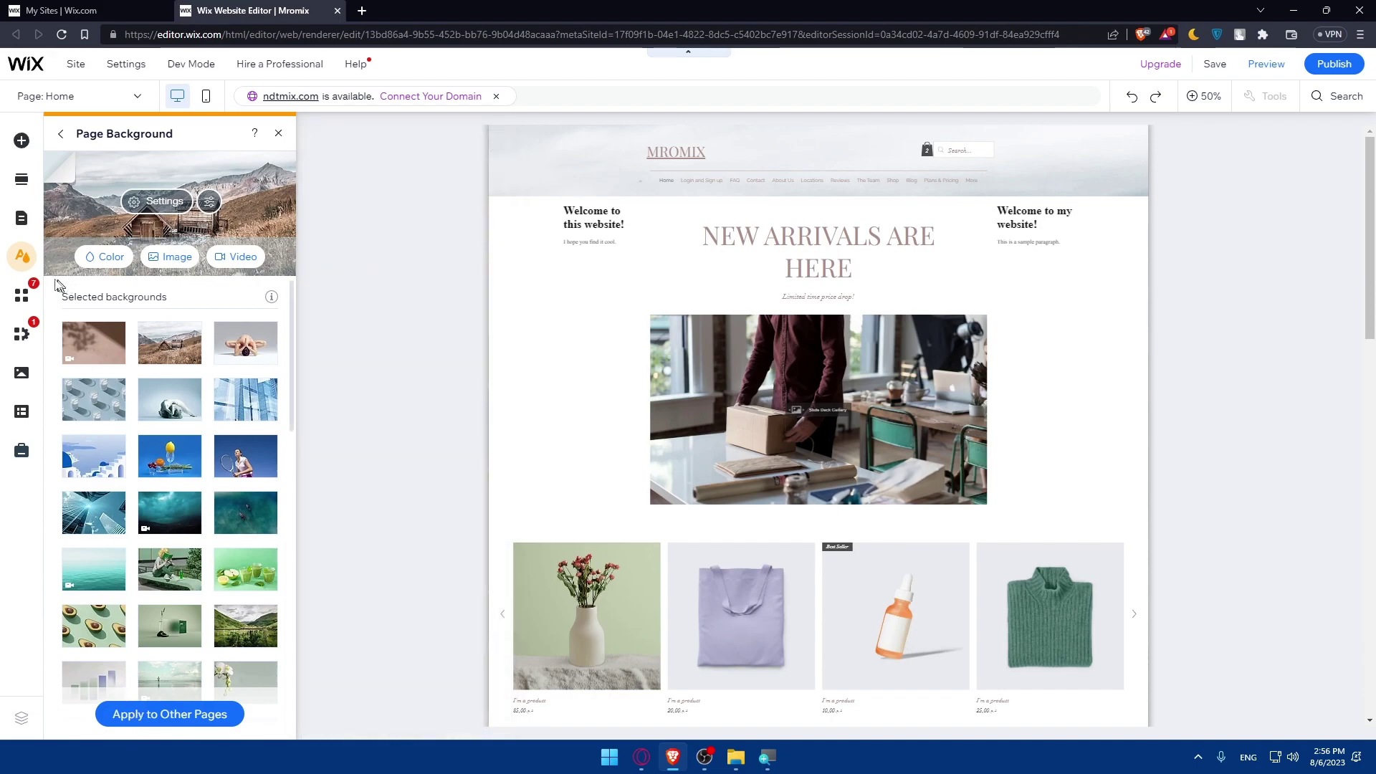
click(61, 133)
click(190, 431)
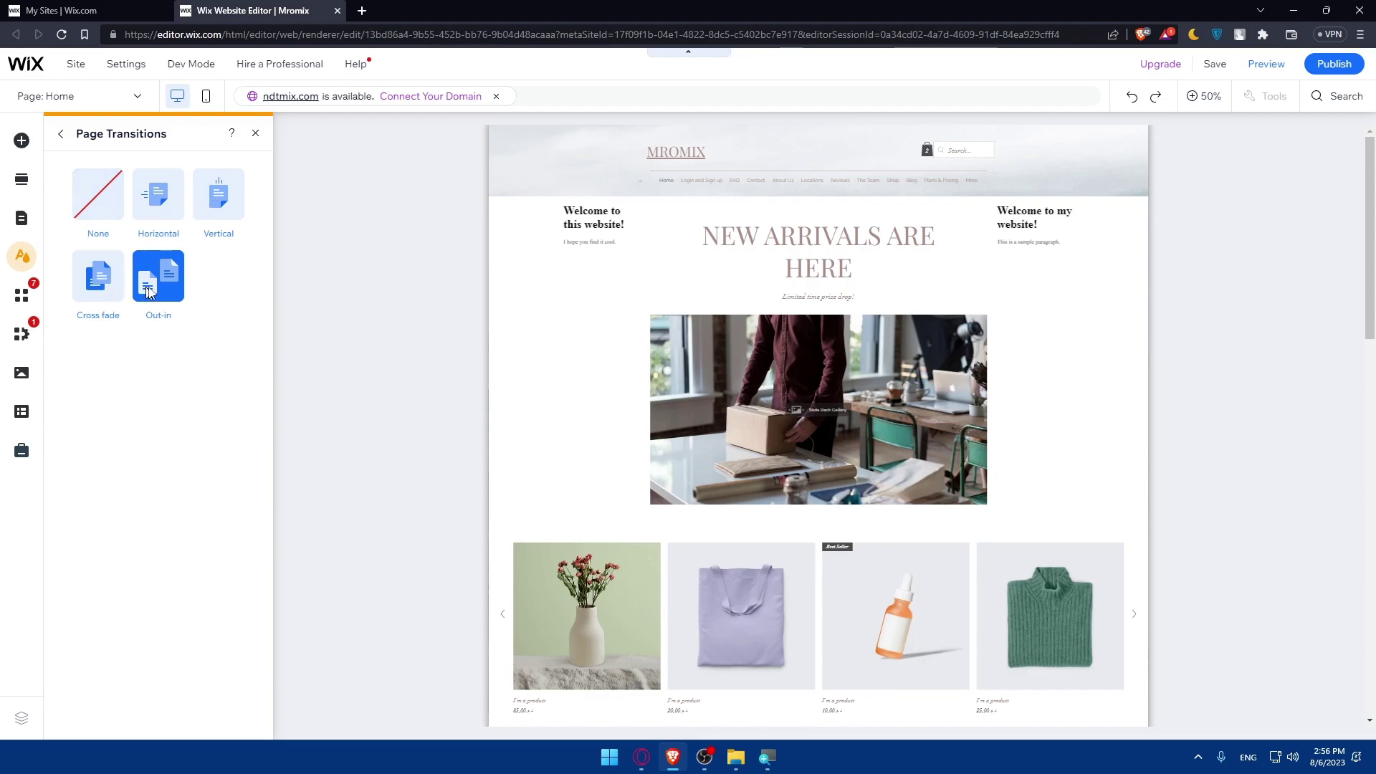
- Keep Out-in as the page transition and go back to Site Design
click(59, 134)
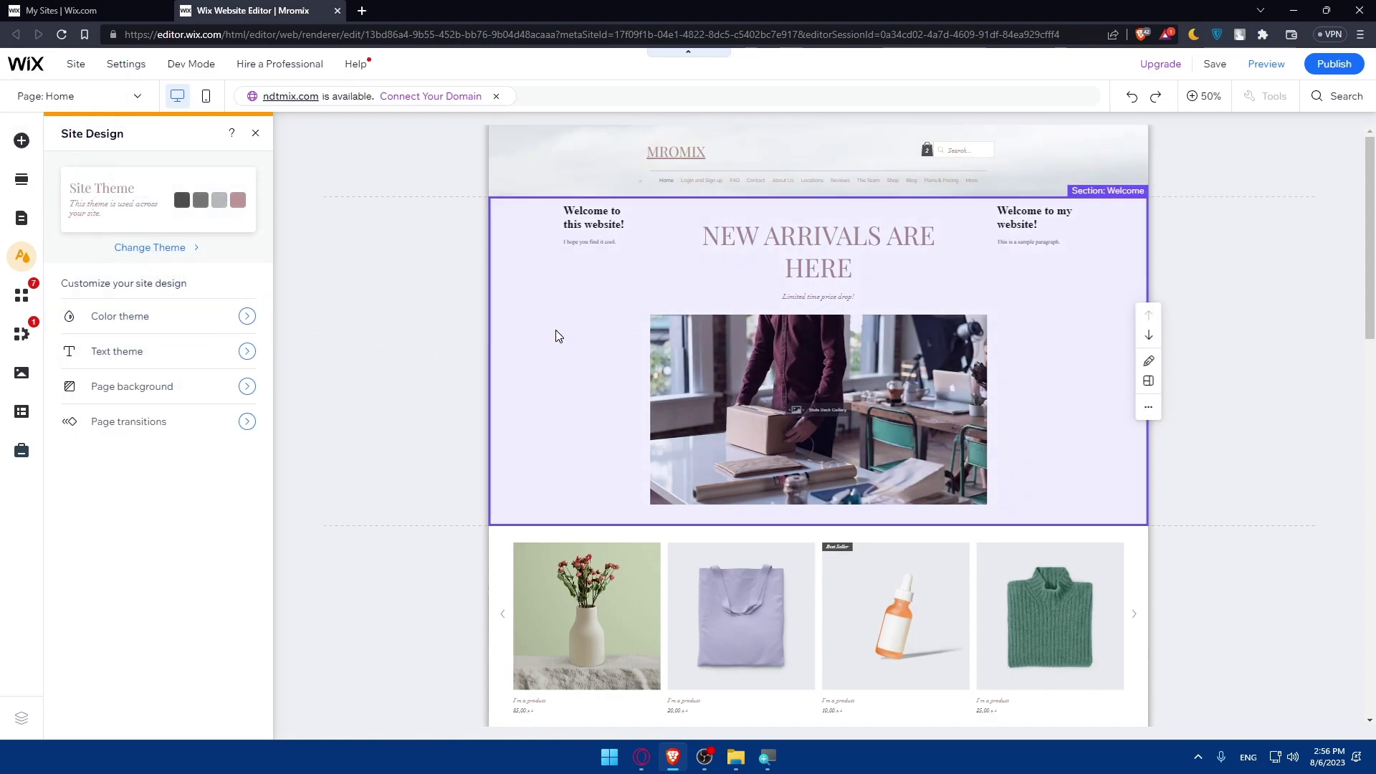
- Try the Energetic, Retro vibrant, Eclectic, Dynamic, Technical and Nostalgic themes
click(148, 248)
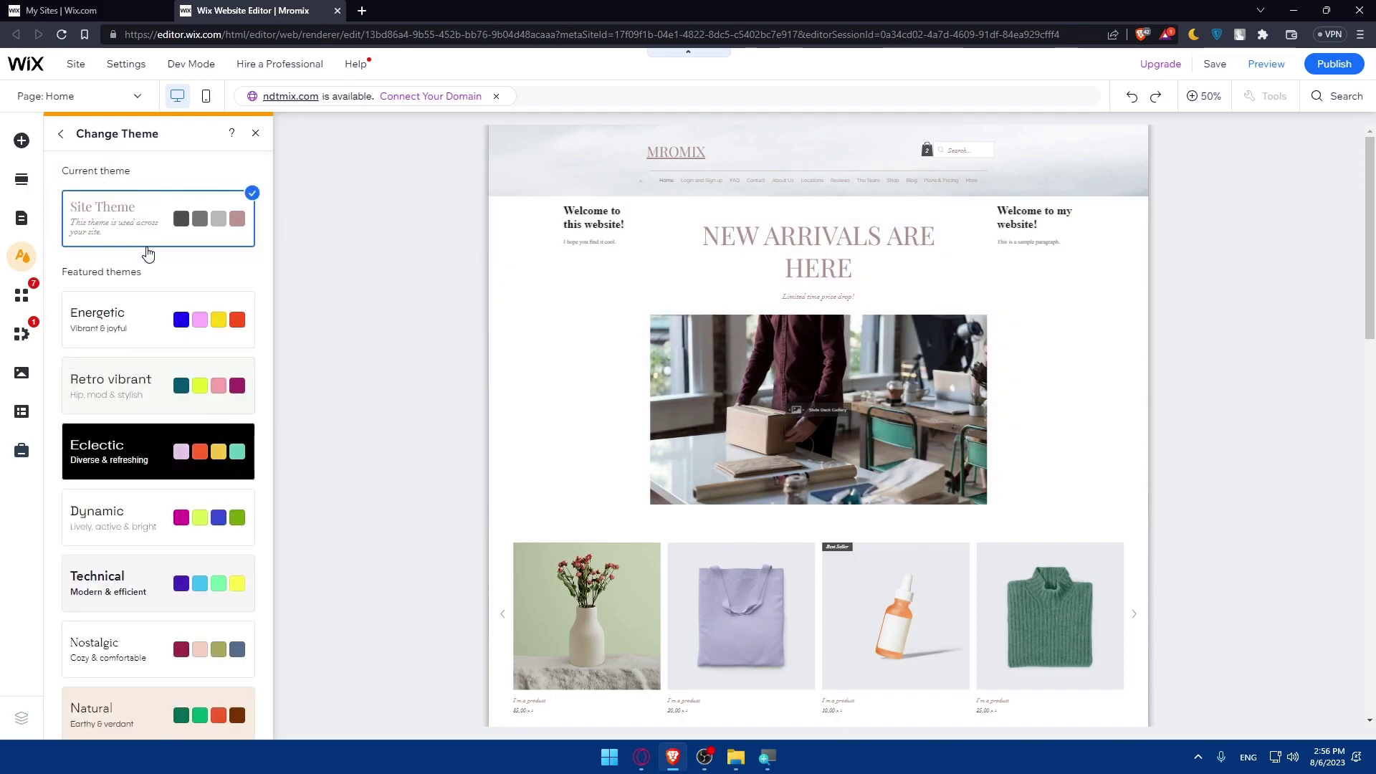
scroll(150, 287, down, 10)
scroll(156, 329, up, 10)
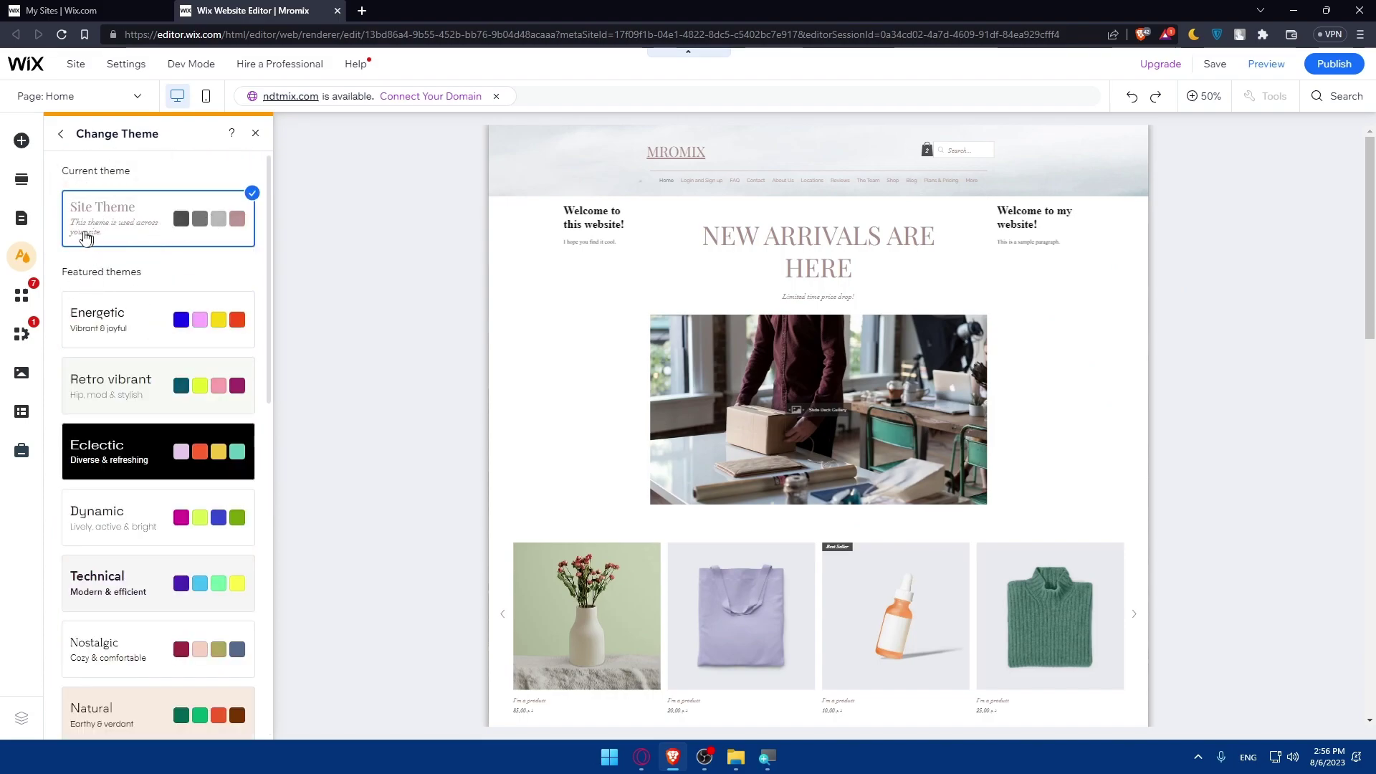
click(121, 324)
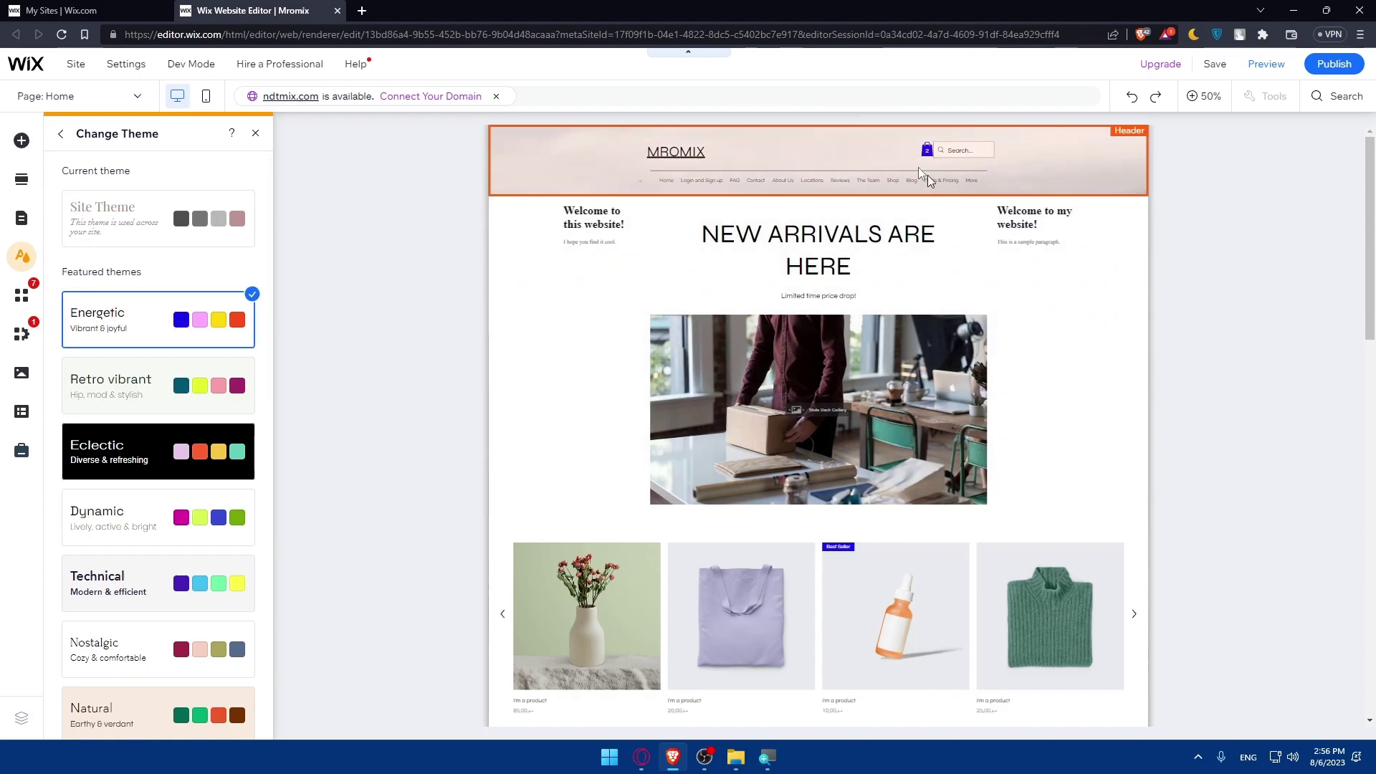
scroll(857, 398, down, 5)
scroll(856, 398, up, 5)
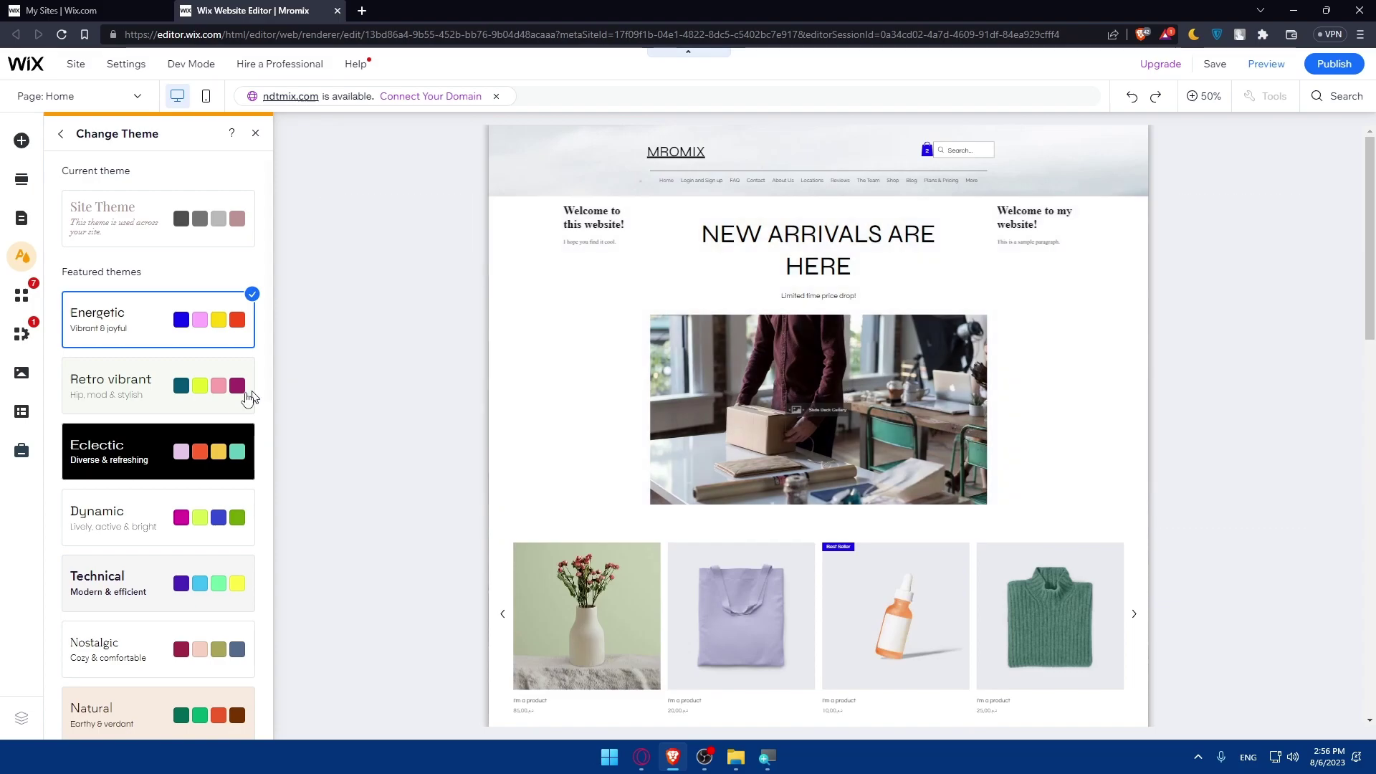
click(124, 392)
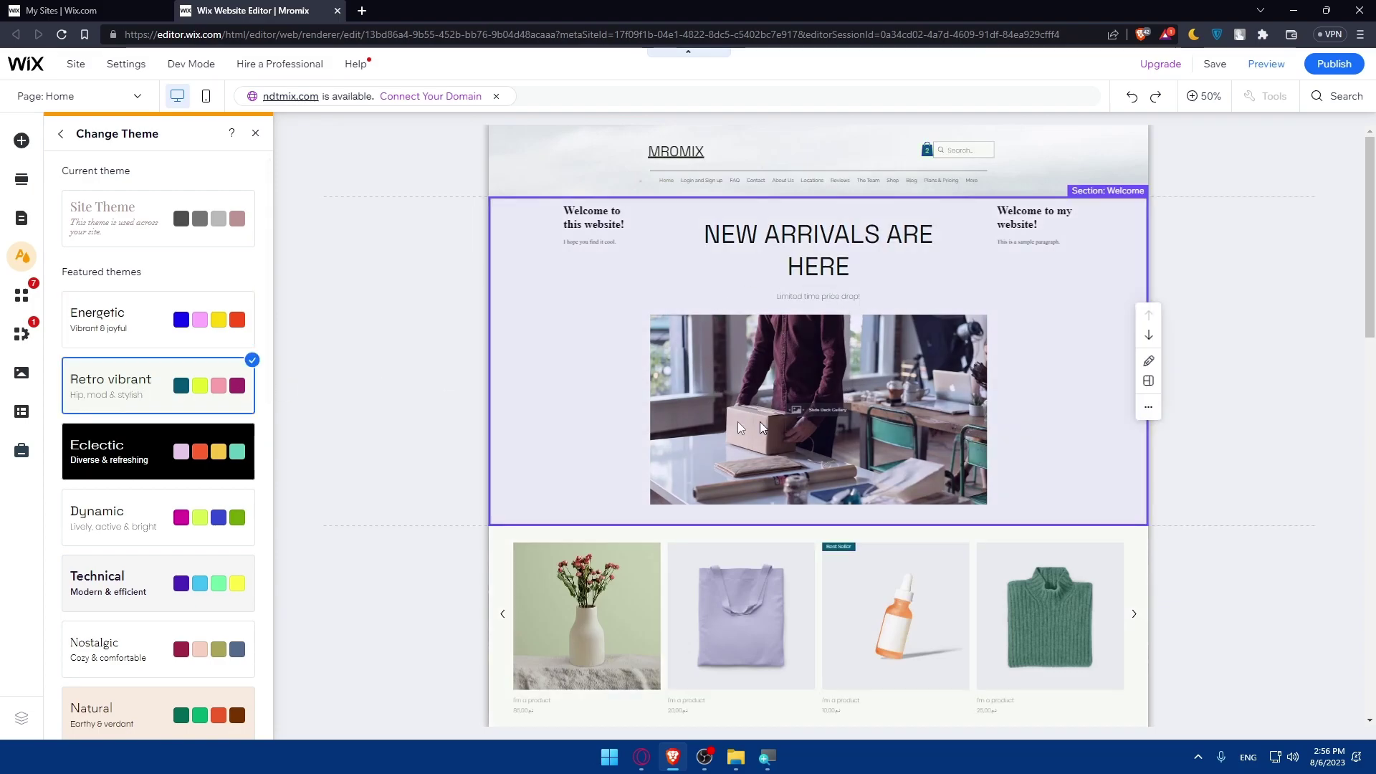
click(131, 448)
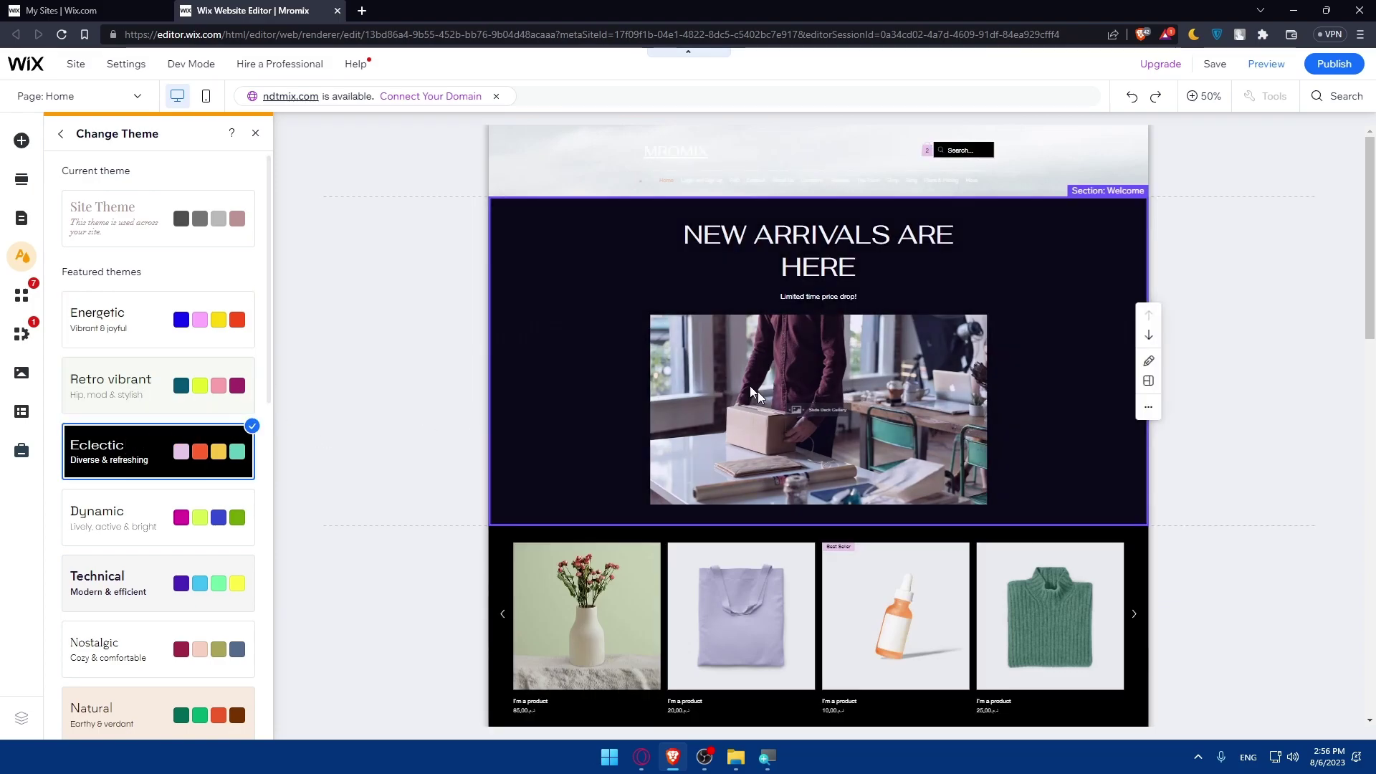
scroll(381, 424, down, 2)
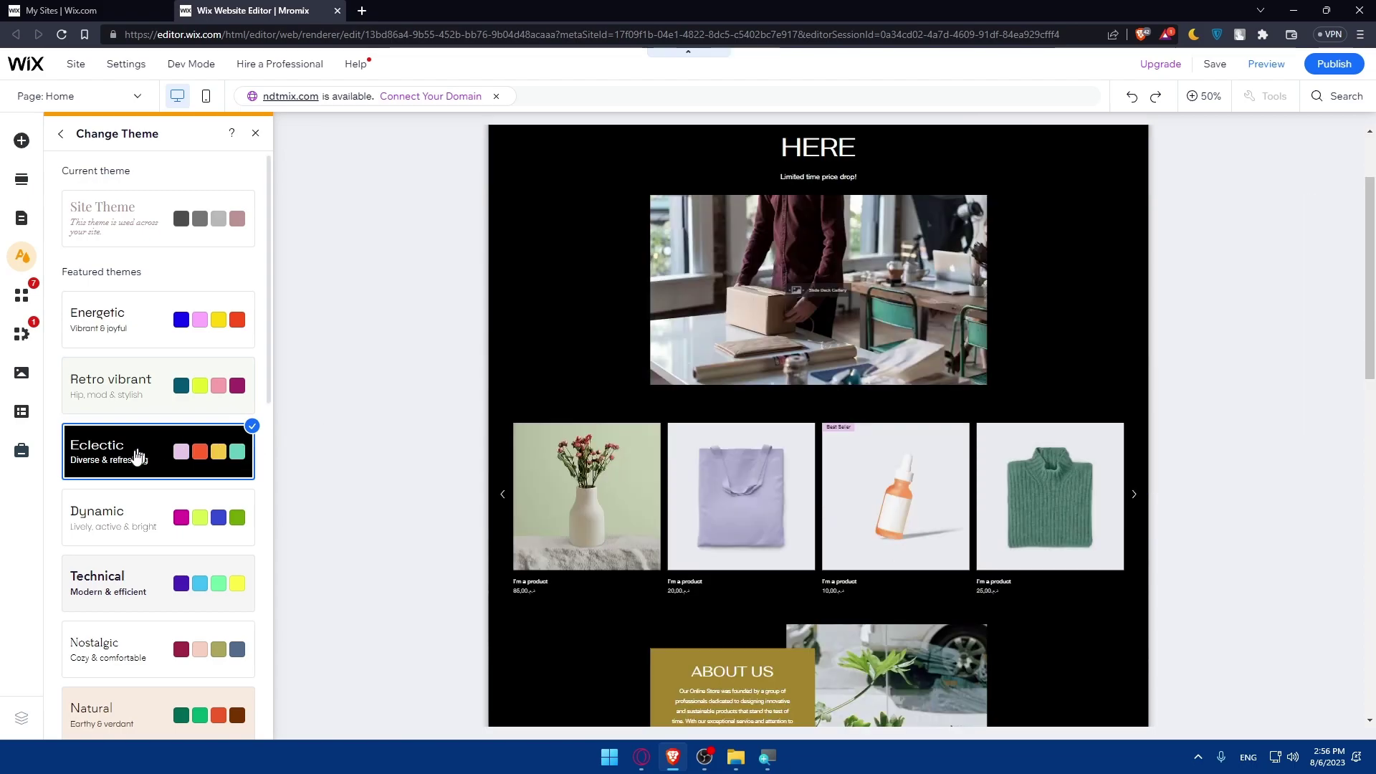
click(121, 511)
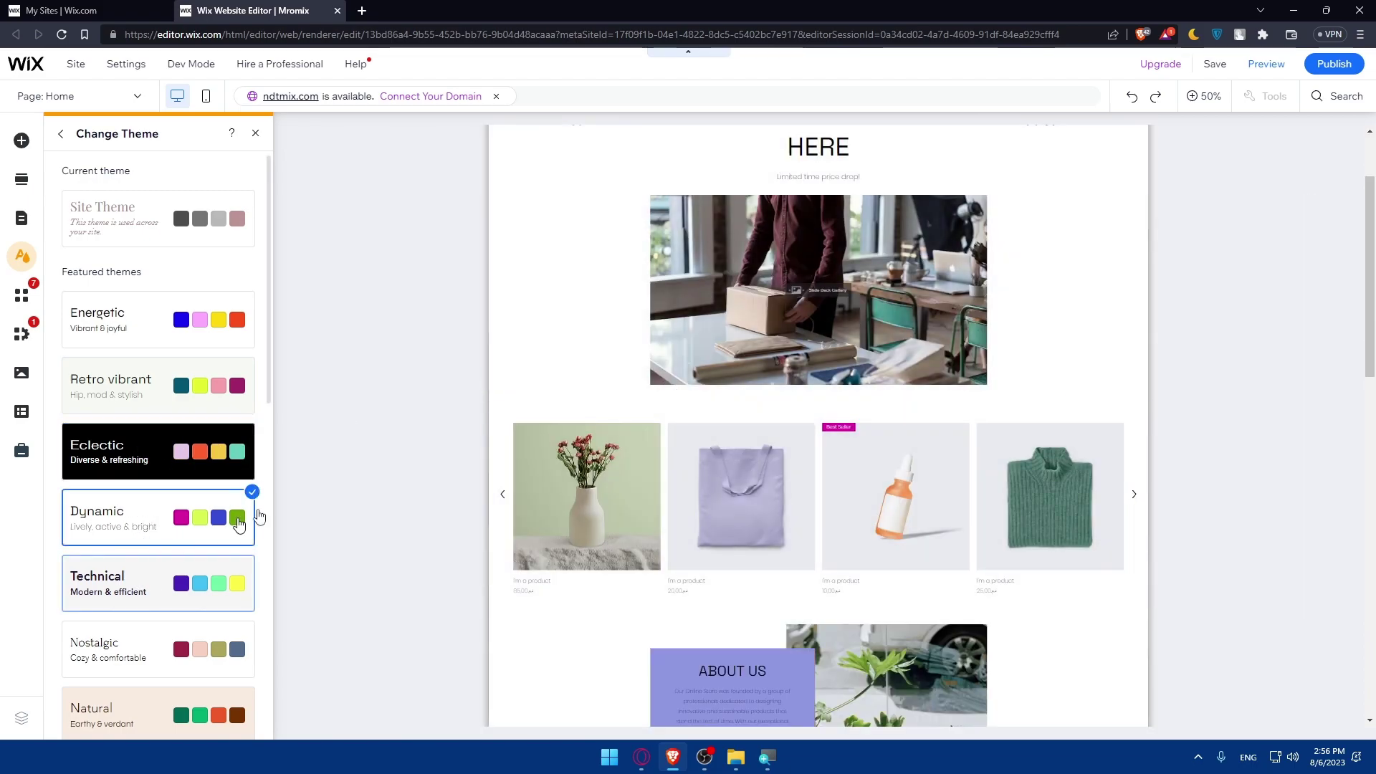
click(140, 573)
scroll(728, 328, up, 2)
click(138, 646)
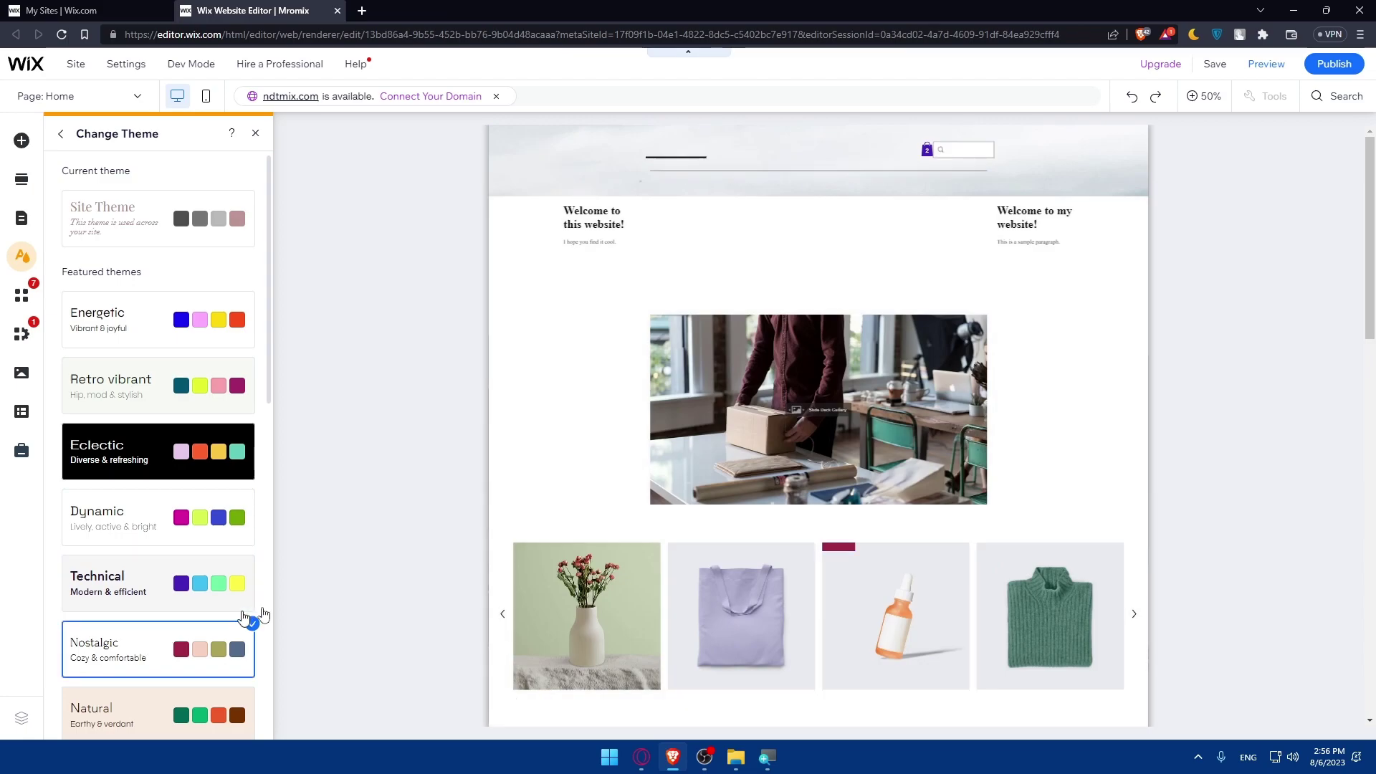
scroll(172, 494, down, 5)
scroll(163, 365, down, 2)
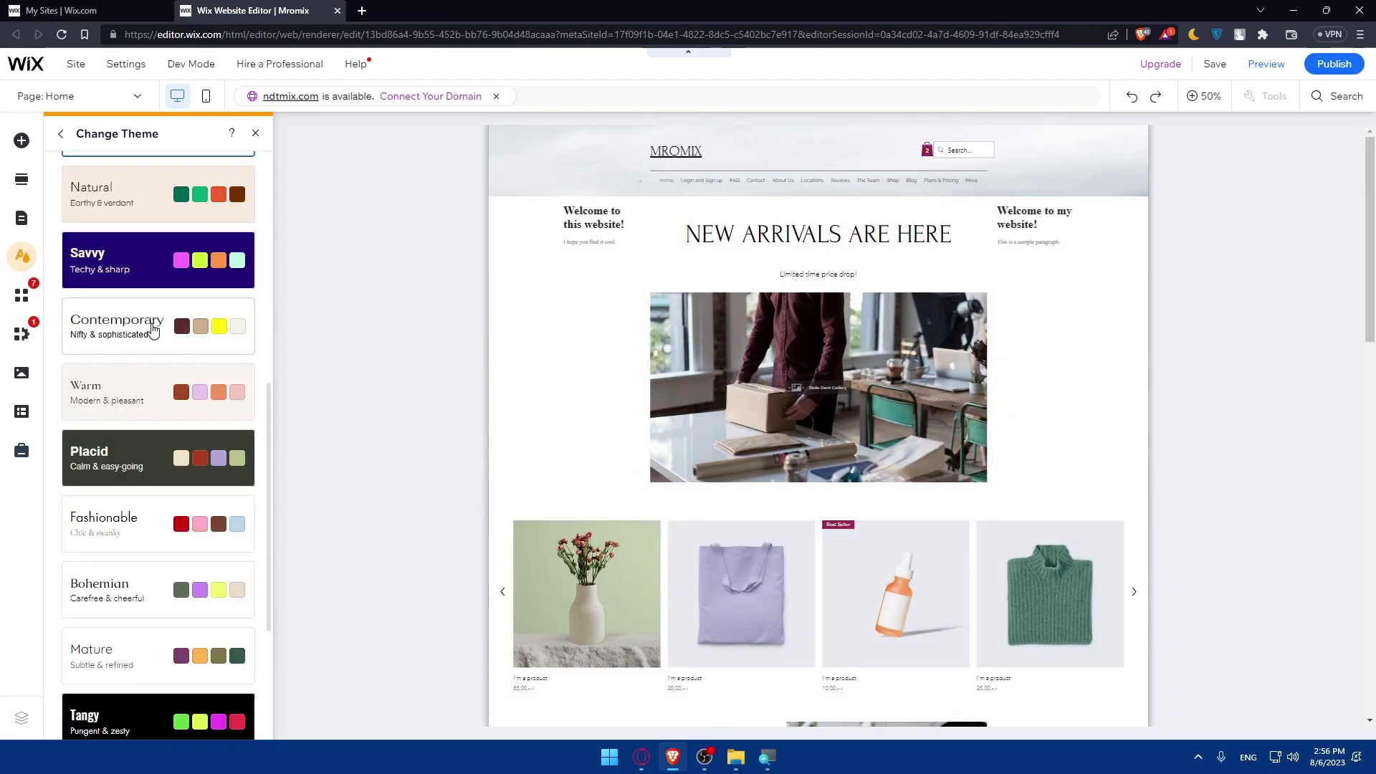
scroll(158, 228, up, 3)
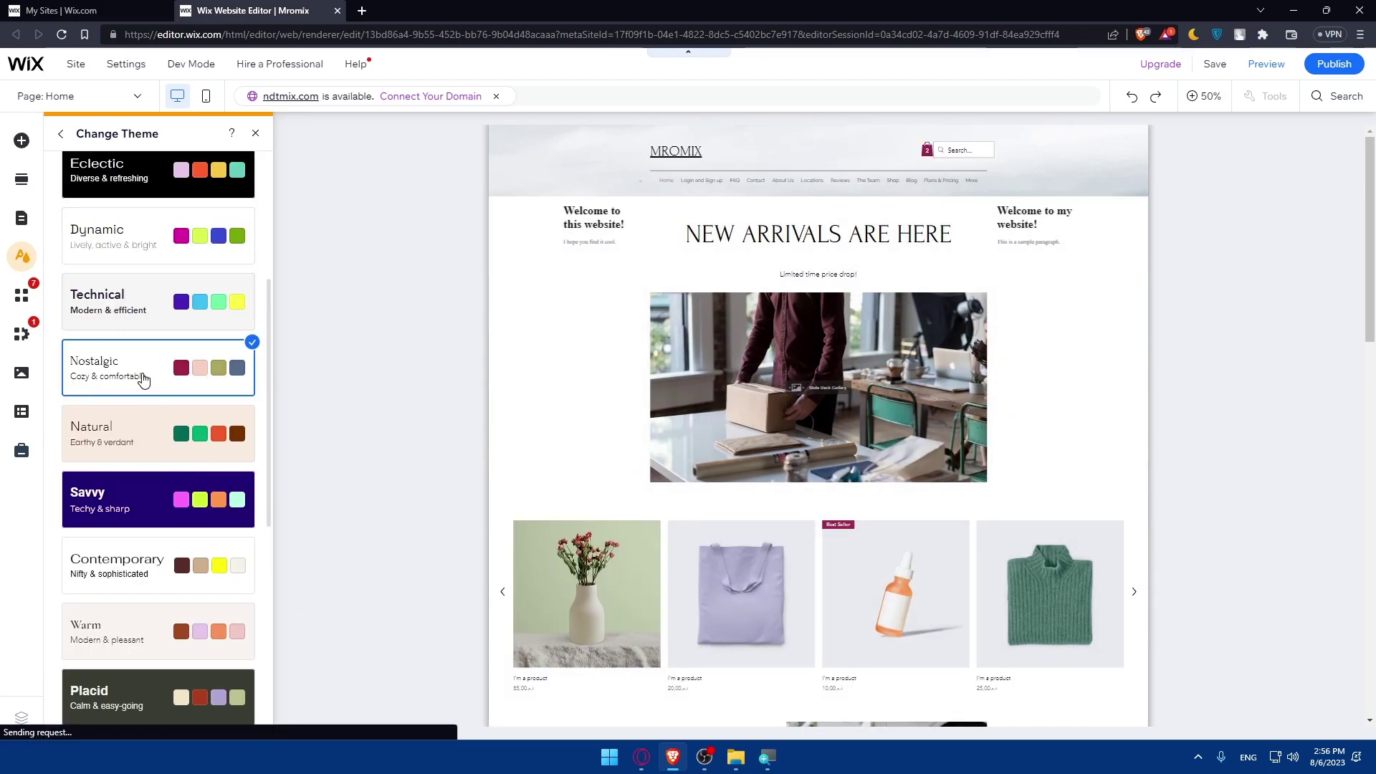
- Try the Natural through Creamy themes, then apply the Laid-back theme
click(126, 445)
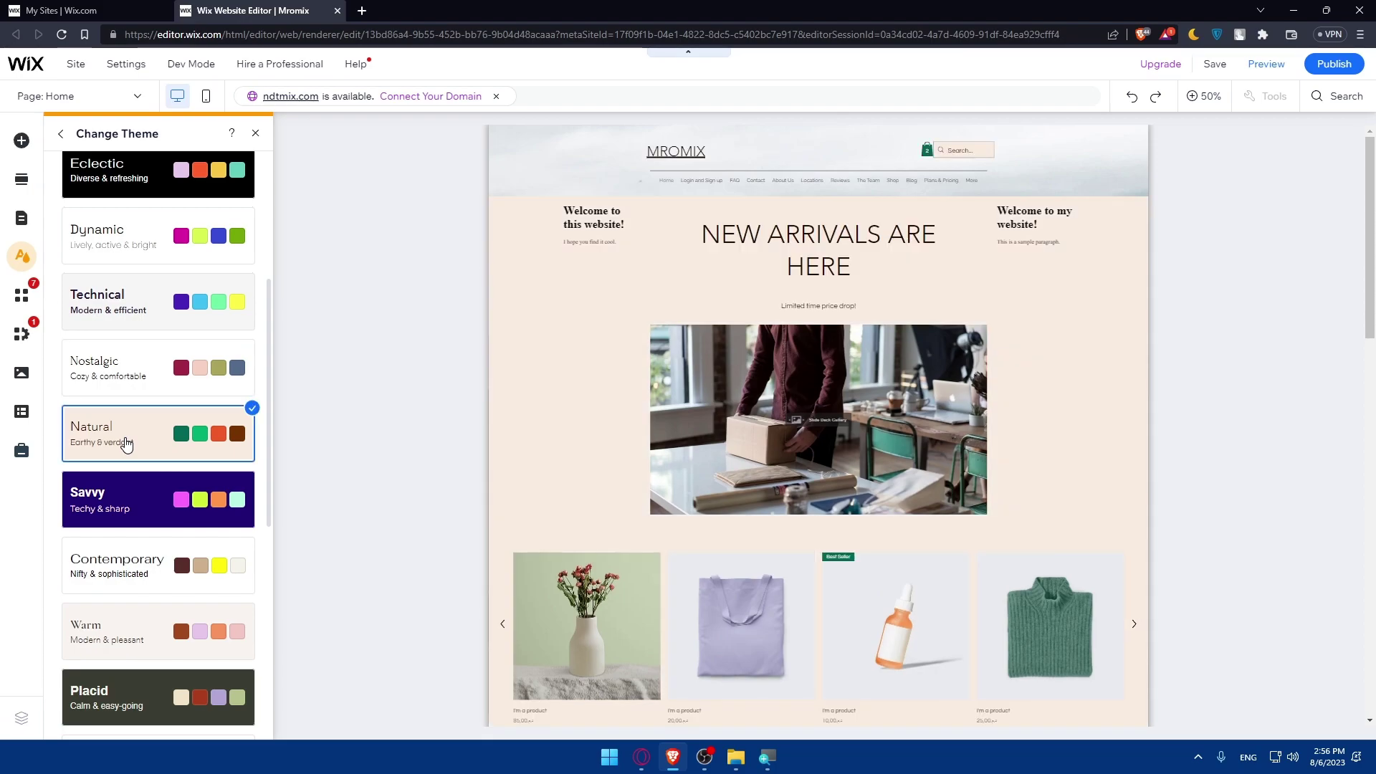
click(123, 506)
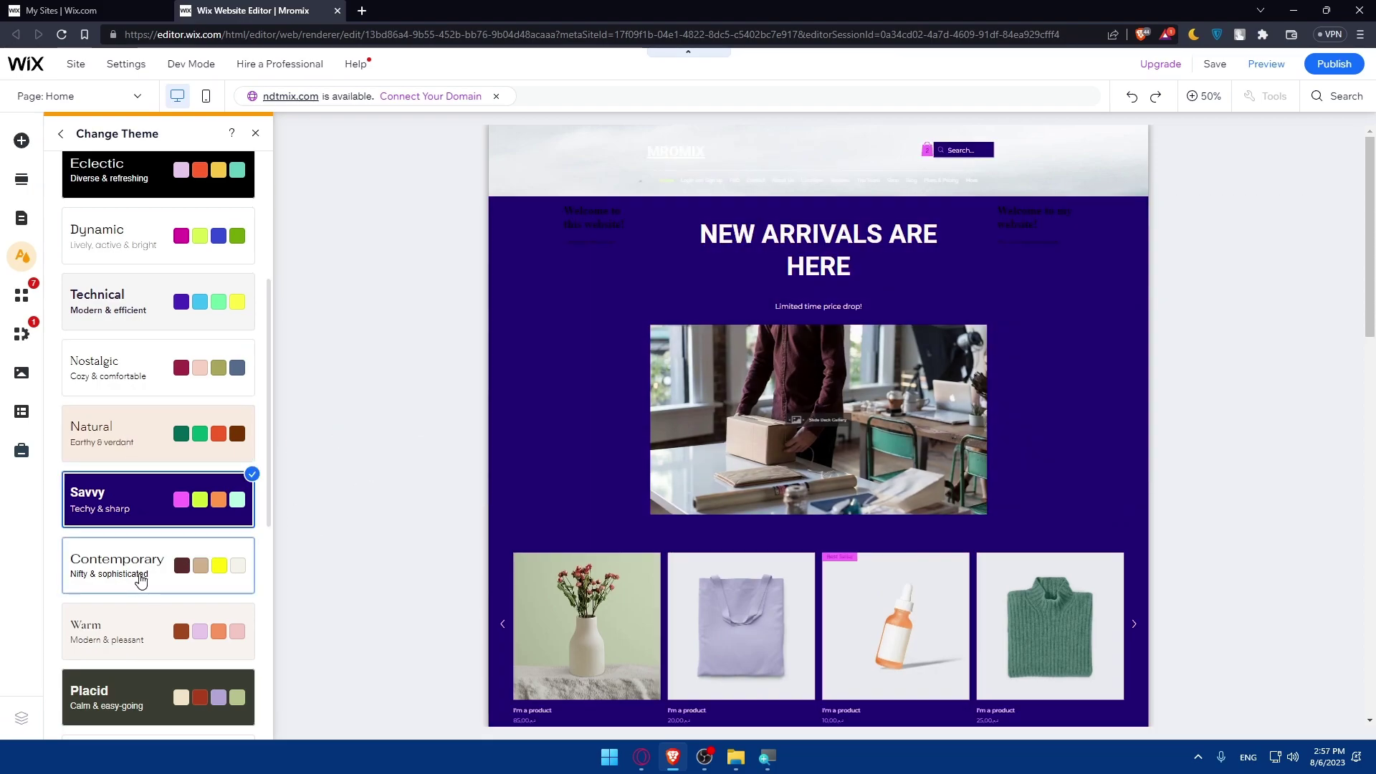
click(141, 580)
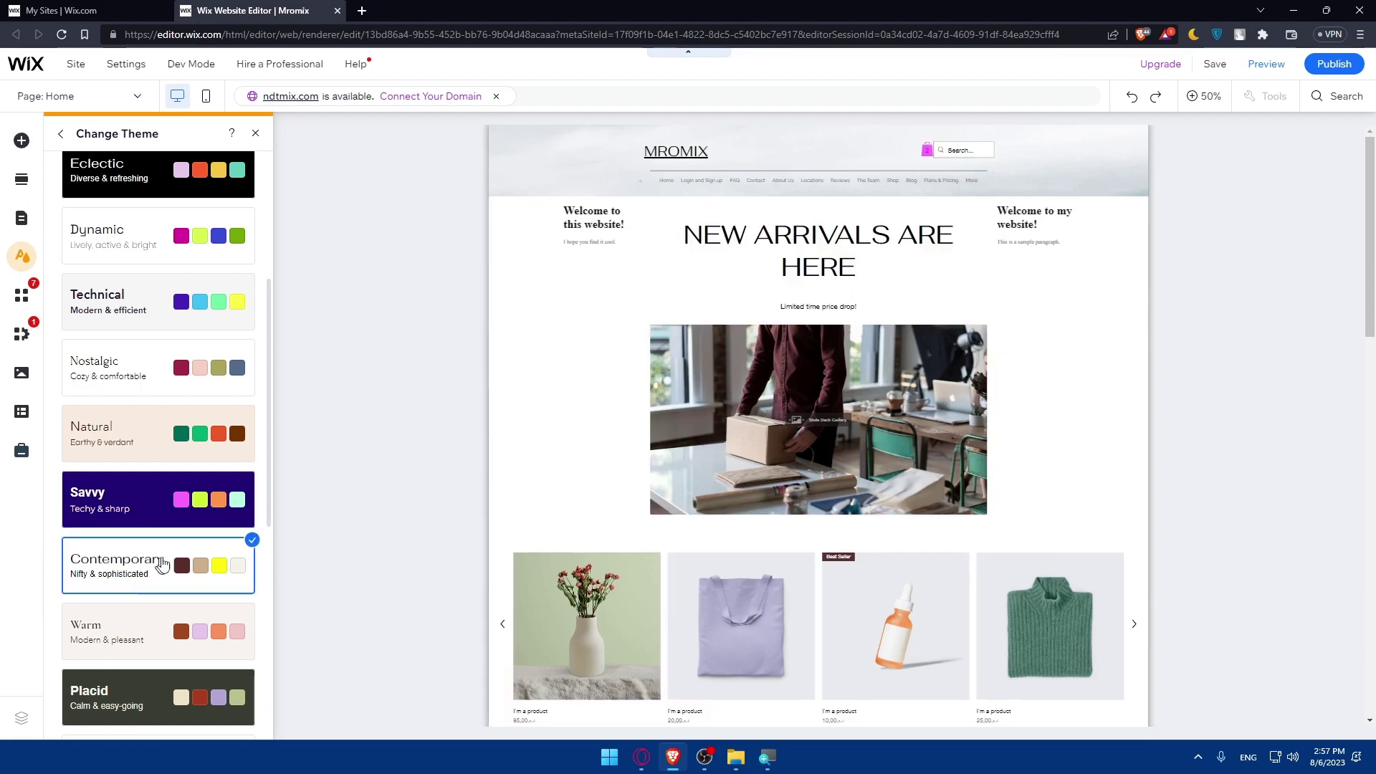
scroll(142, 544, down, 2)
click(137, 512)
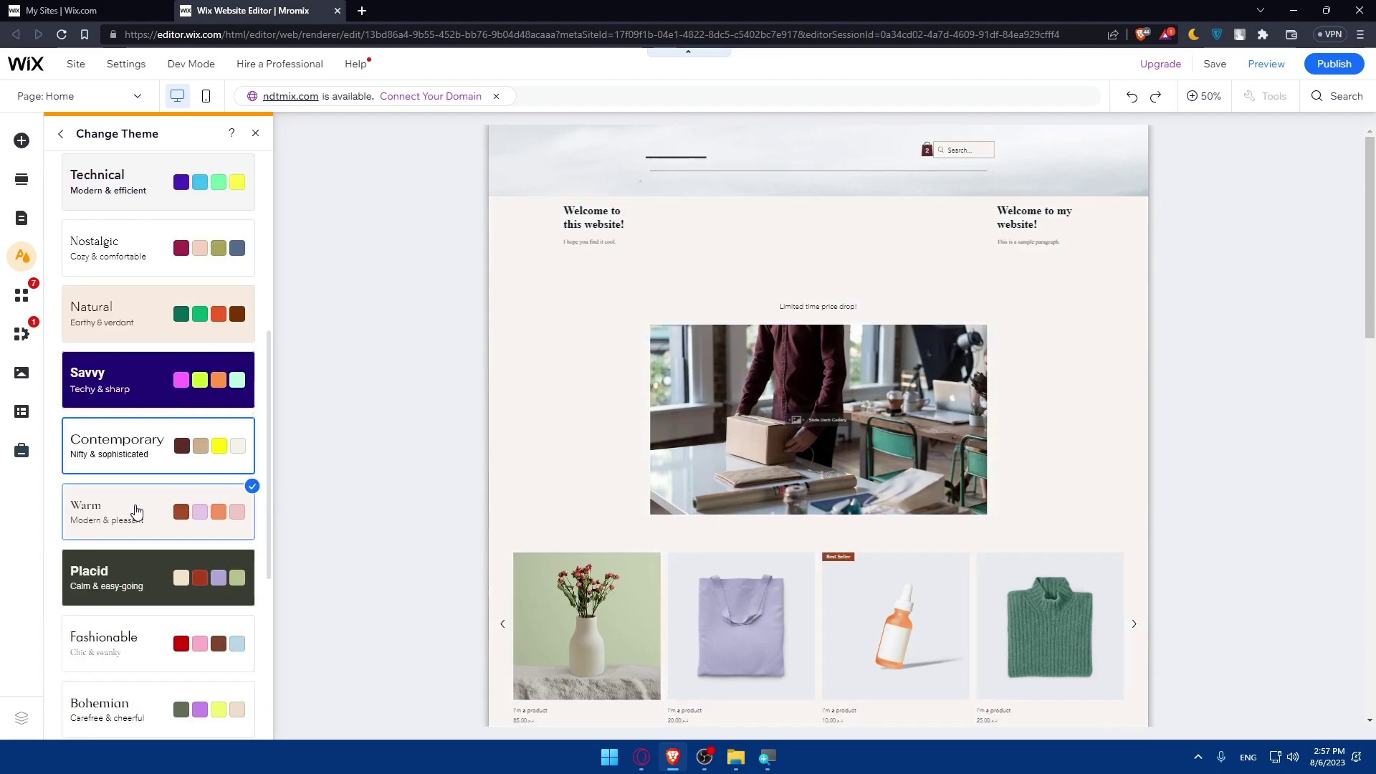
click(146, 575)
scroll(152, 524, down, 2)
click(152, 524)
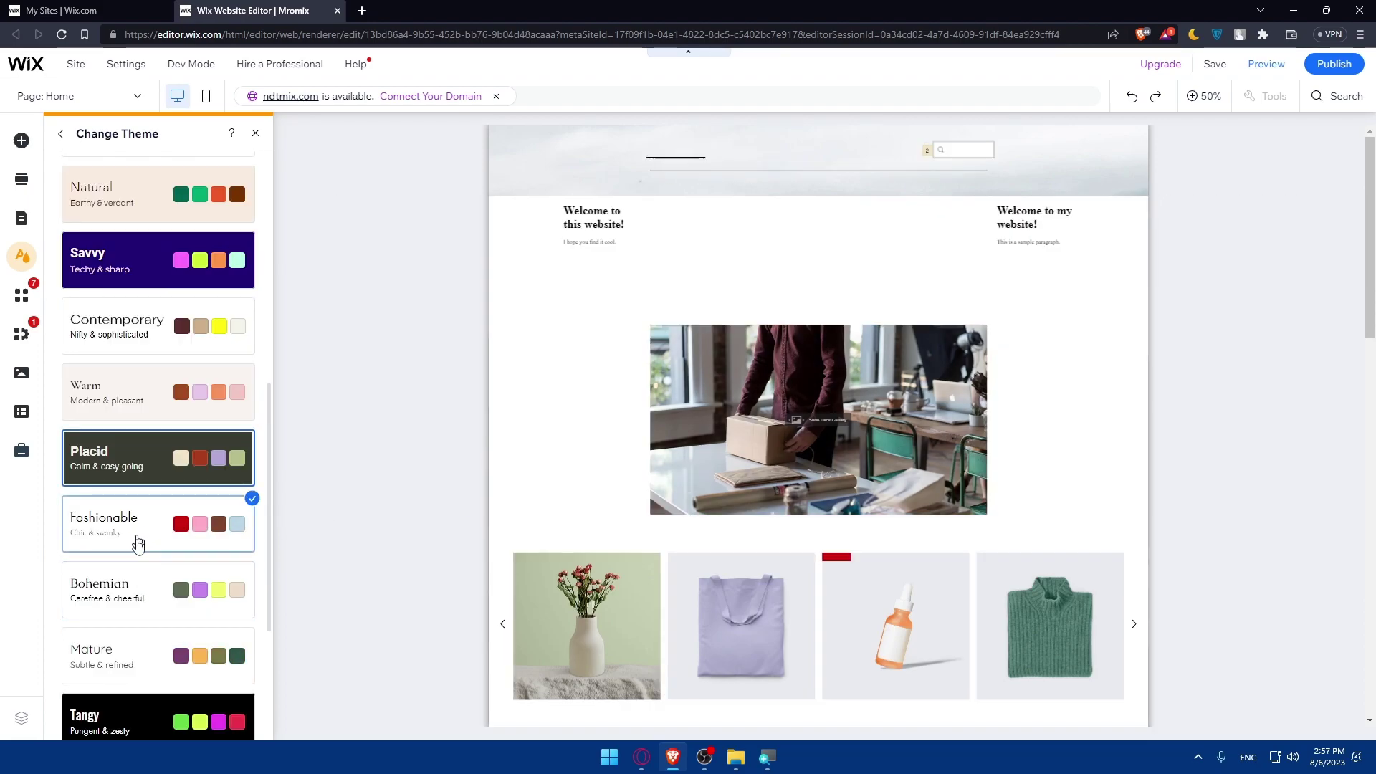
click(153, 599)
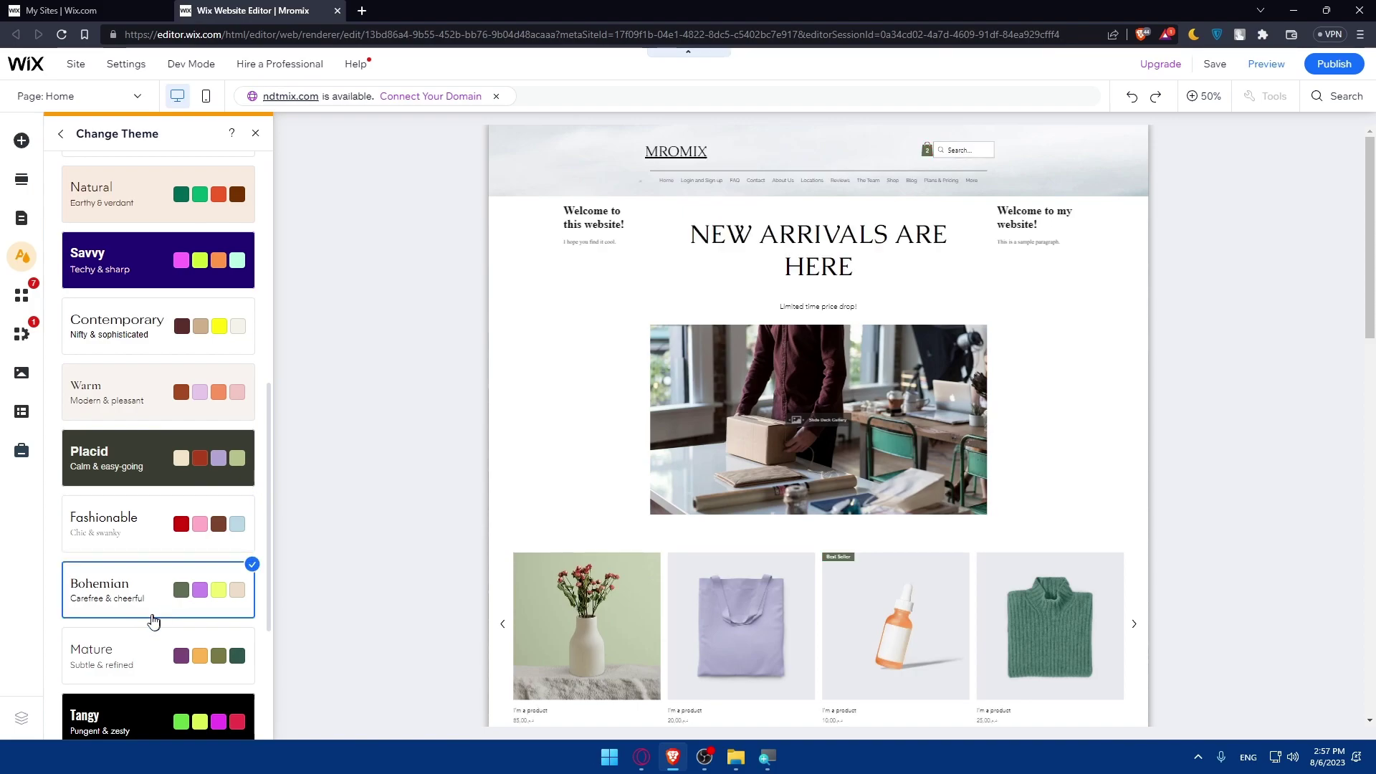
scroll(153, 621, down, 2)
click(123, 538)
click(129, 605)
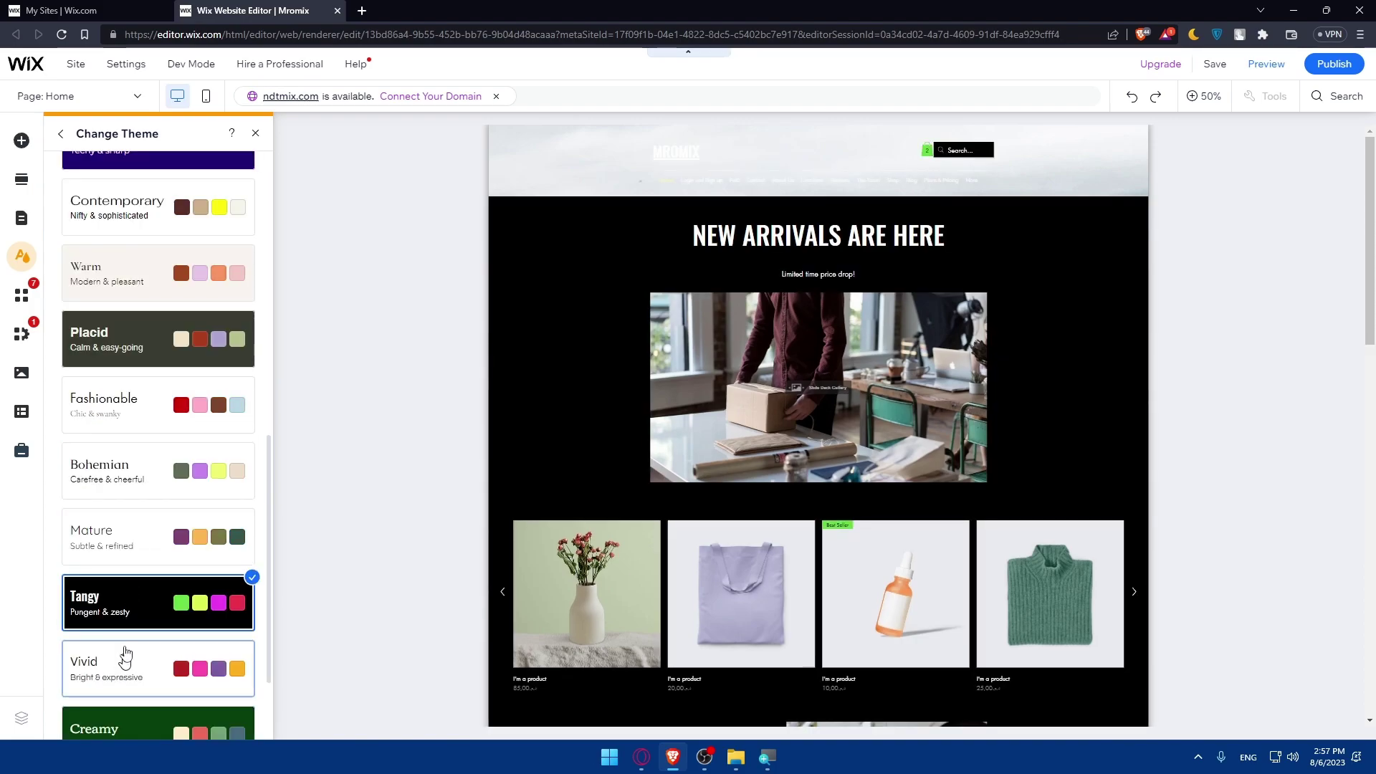
click(125, 654)
scroll(144, 602, down, 2)
click(136, 614)
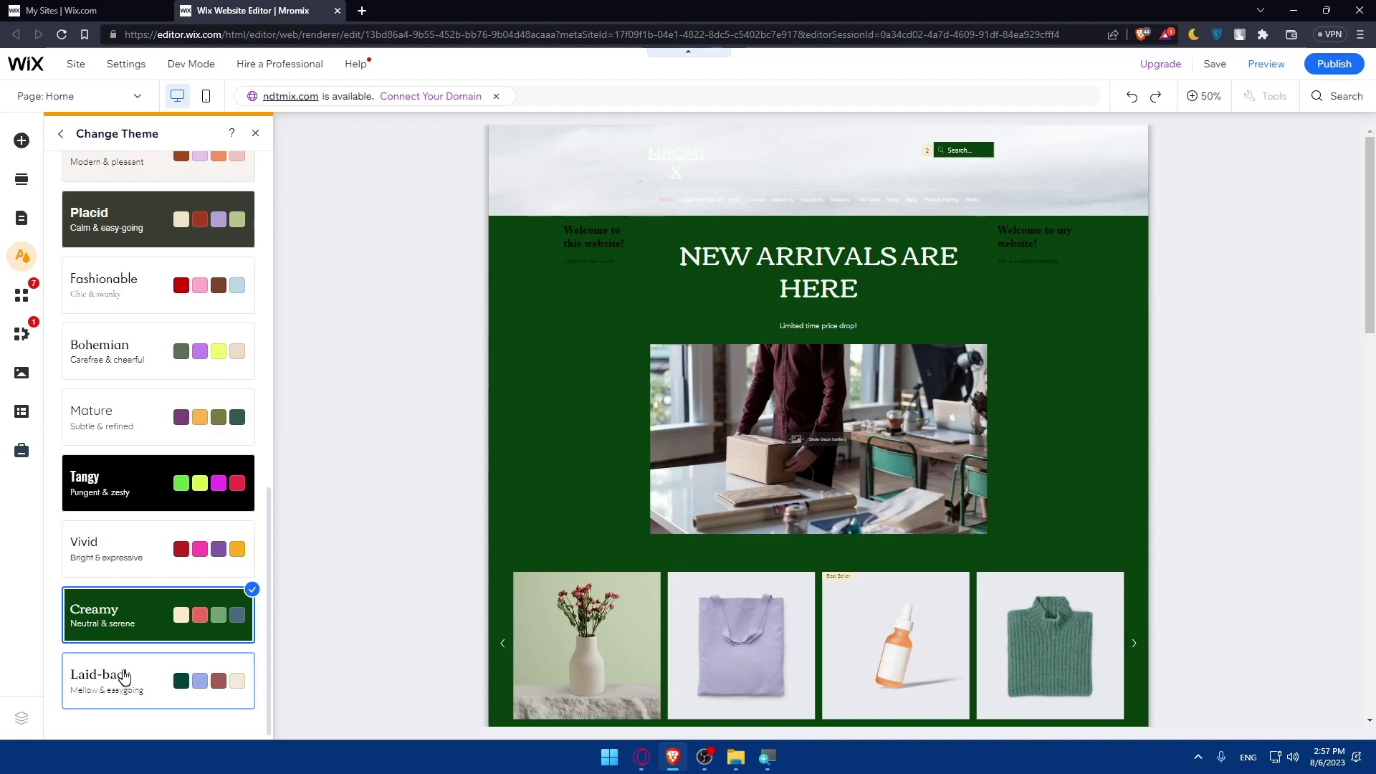
click(125, 676)
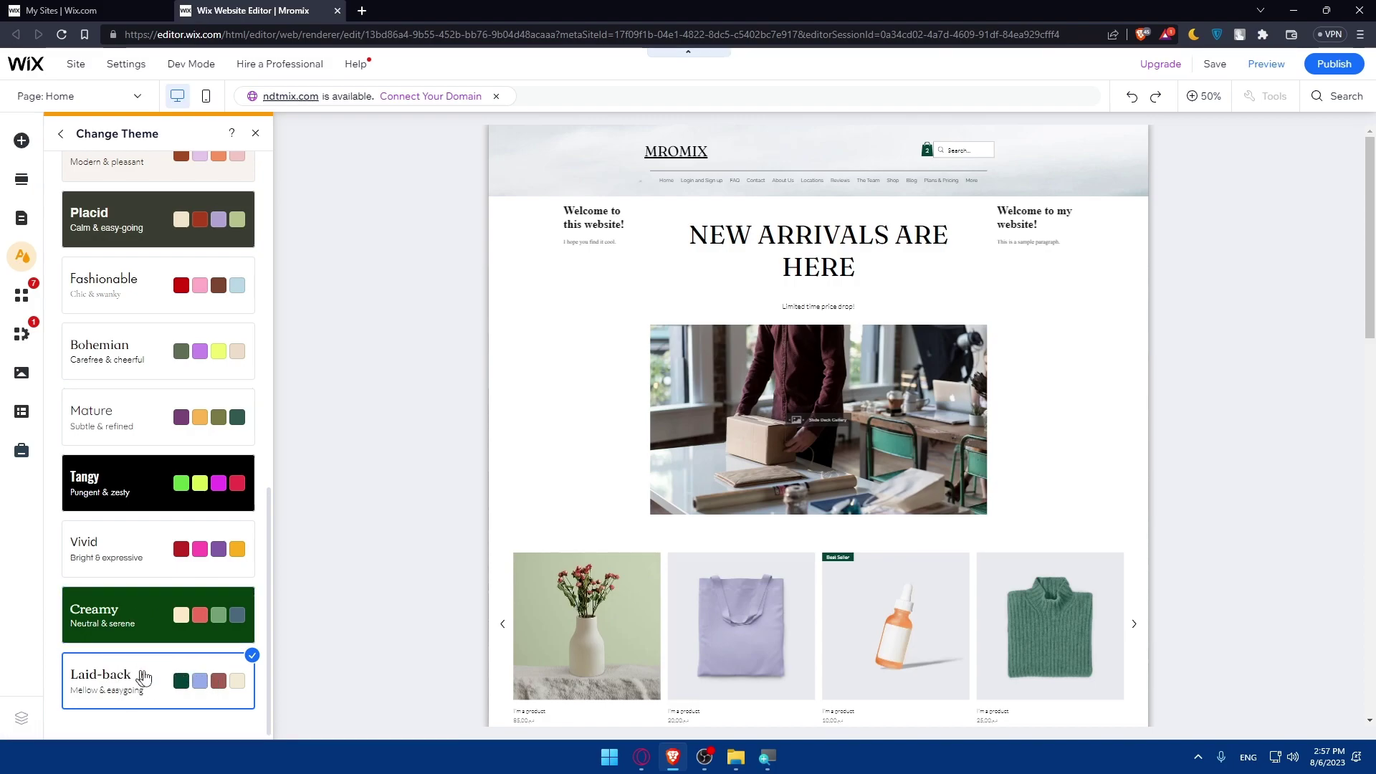
click(60, 133)
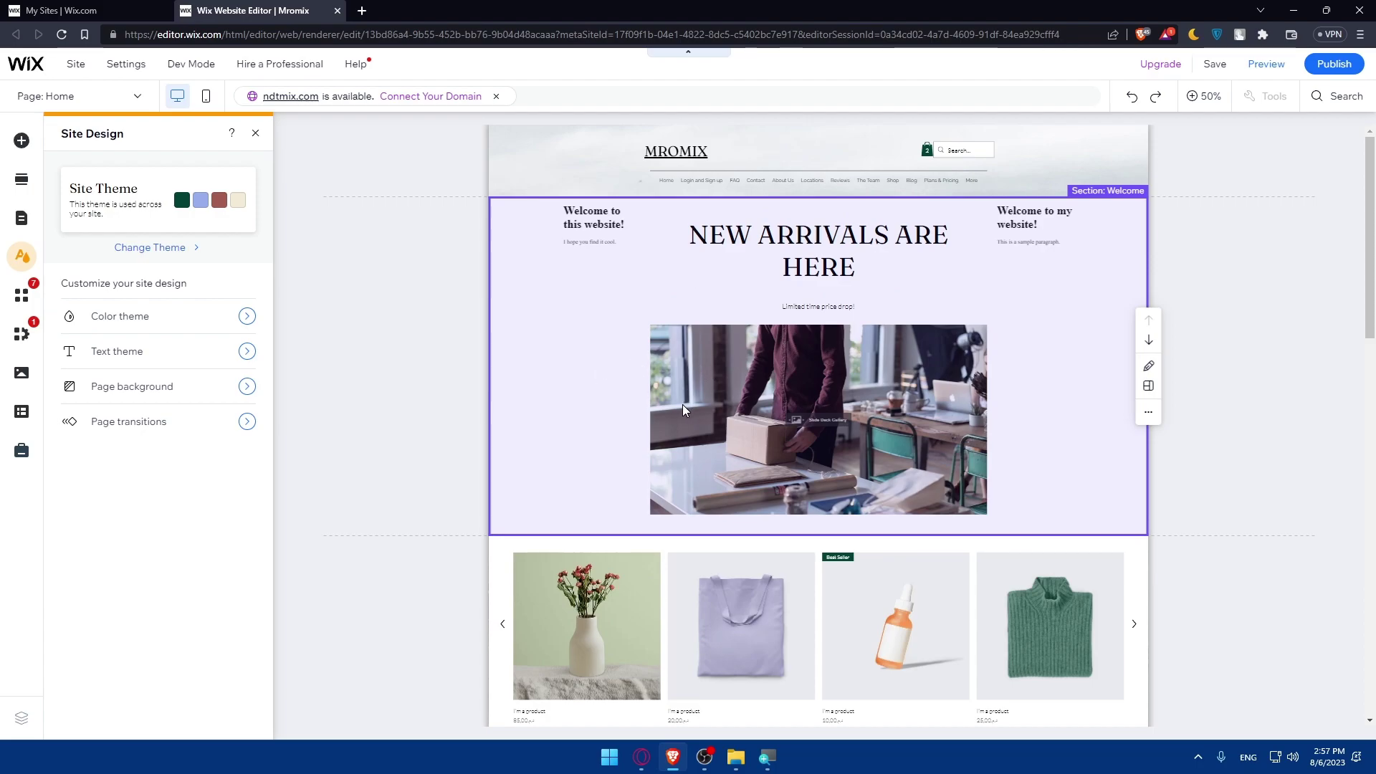
click(226, 324)
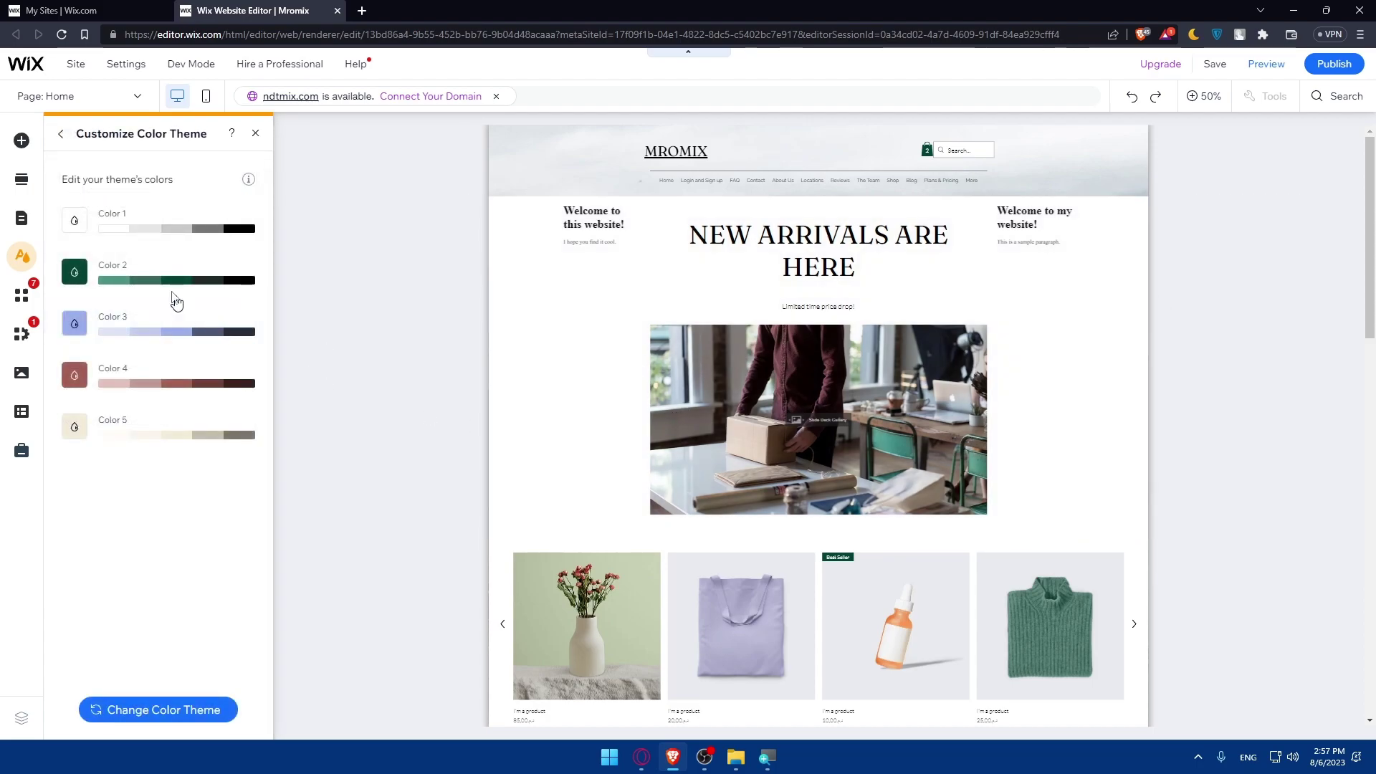
click(61, 134)
click(196, 354)
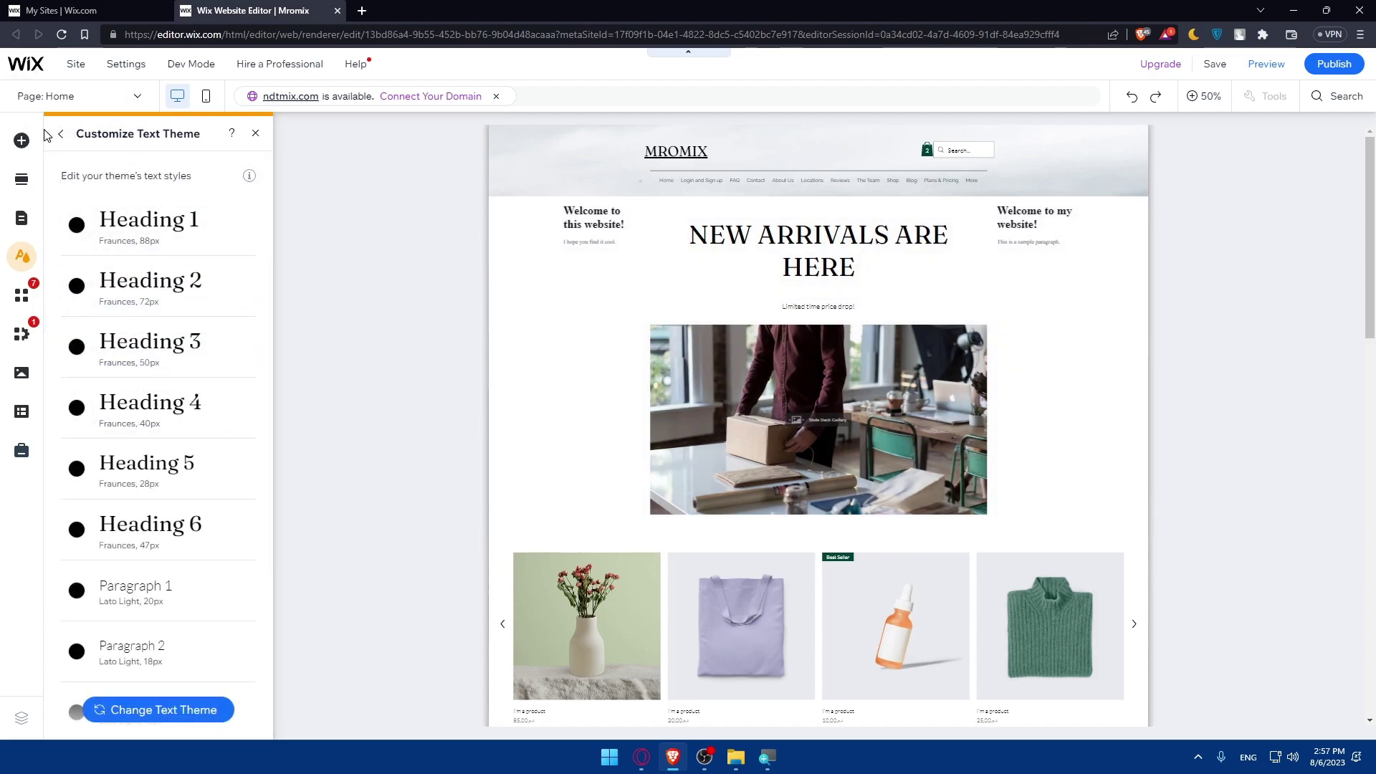
click(61, 135)
click(191, 391)
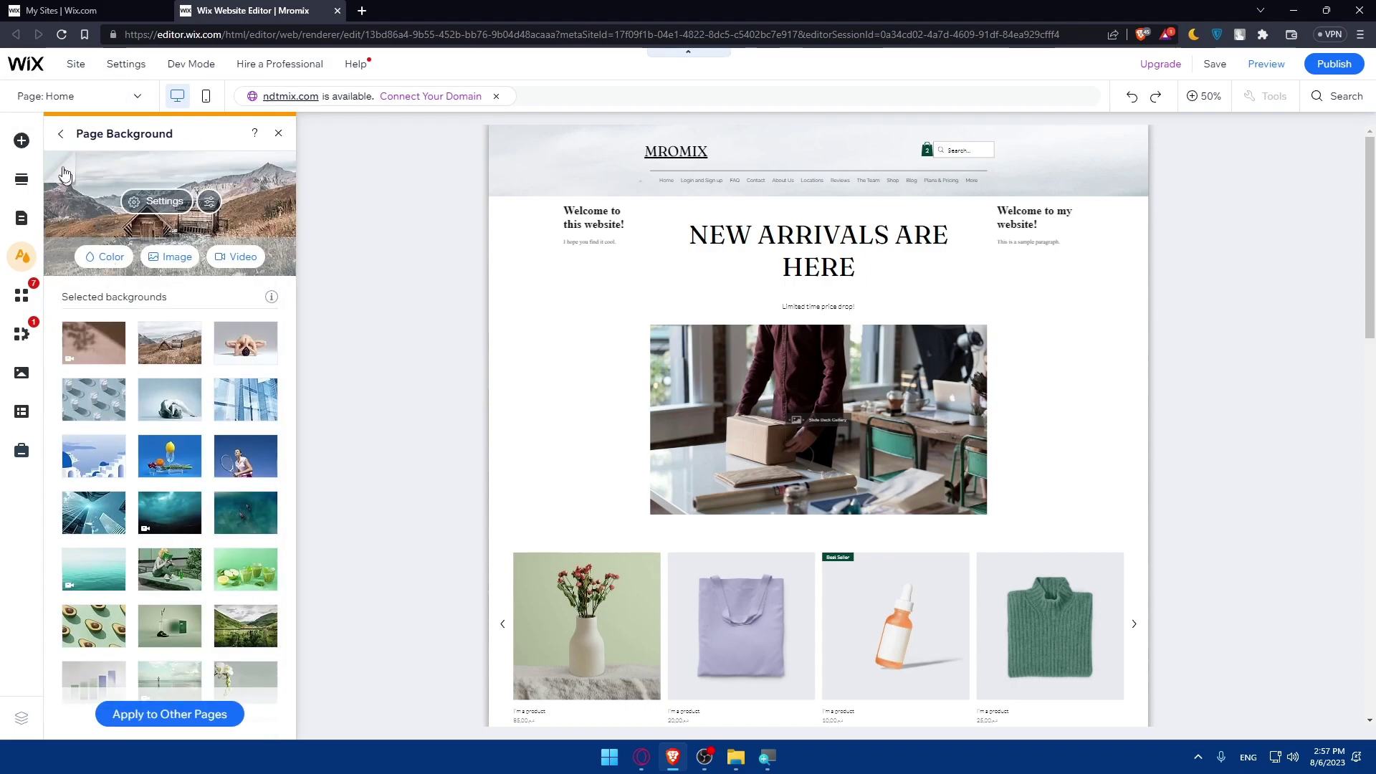
click(60, 134)
click(194, 424)
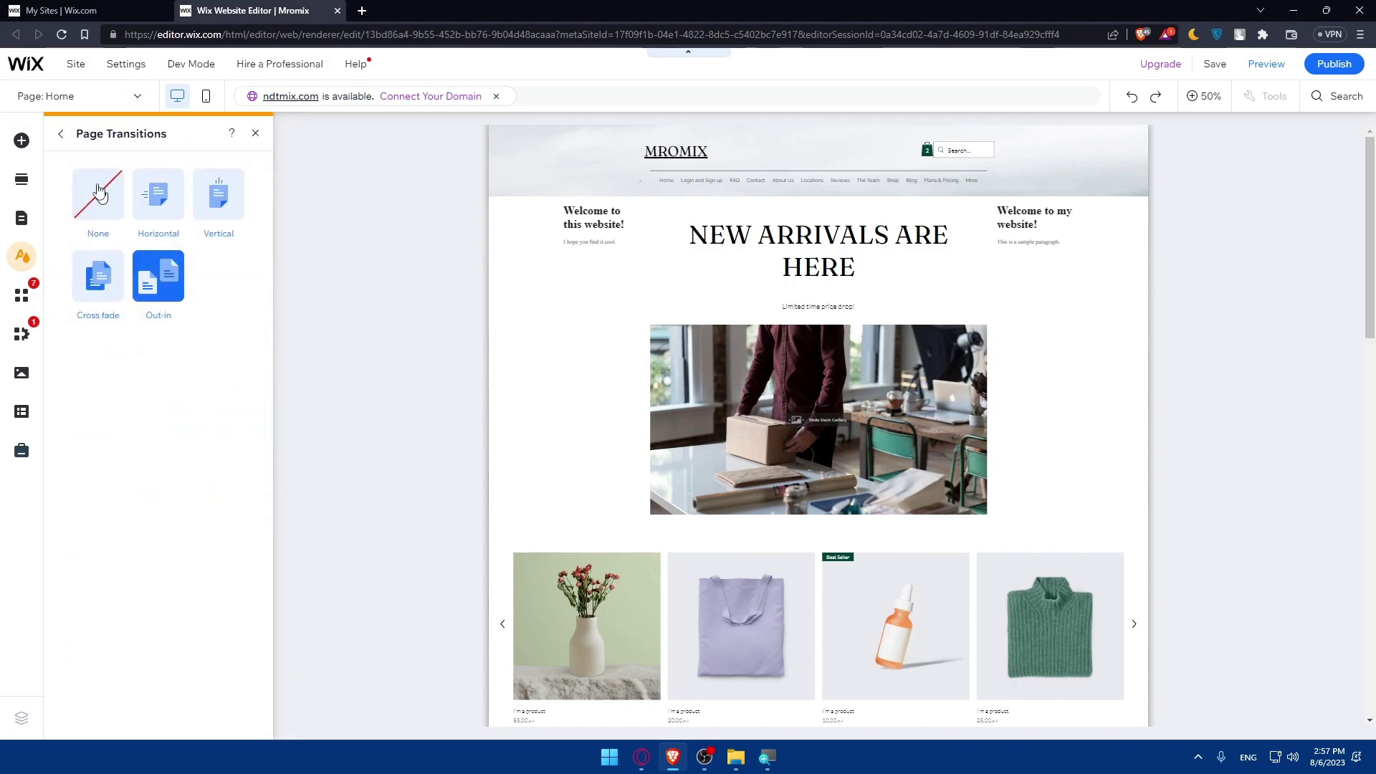
click(57, 135)
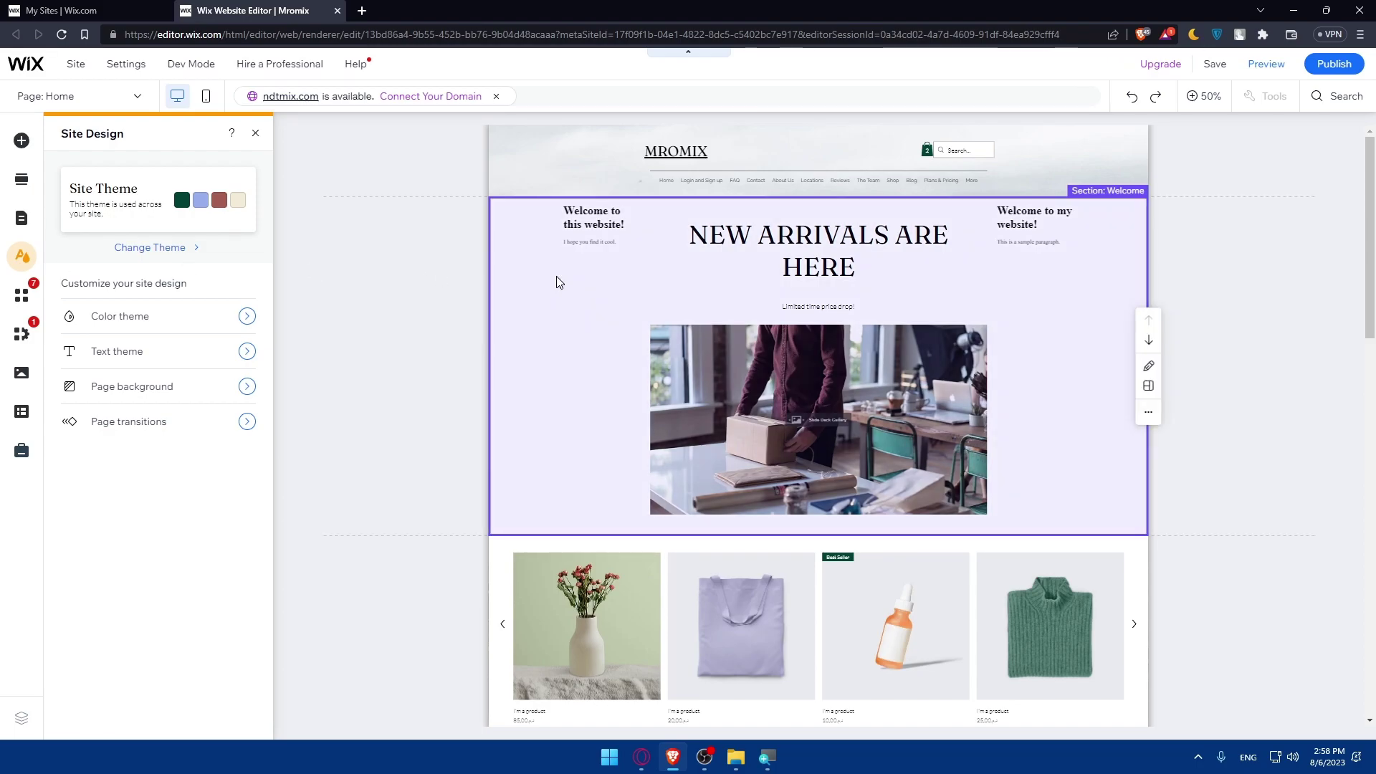
- Close the Site Design panel and review the restyled Home page at 100%
scroll(694, 292, down, 15)
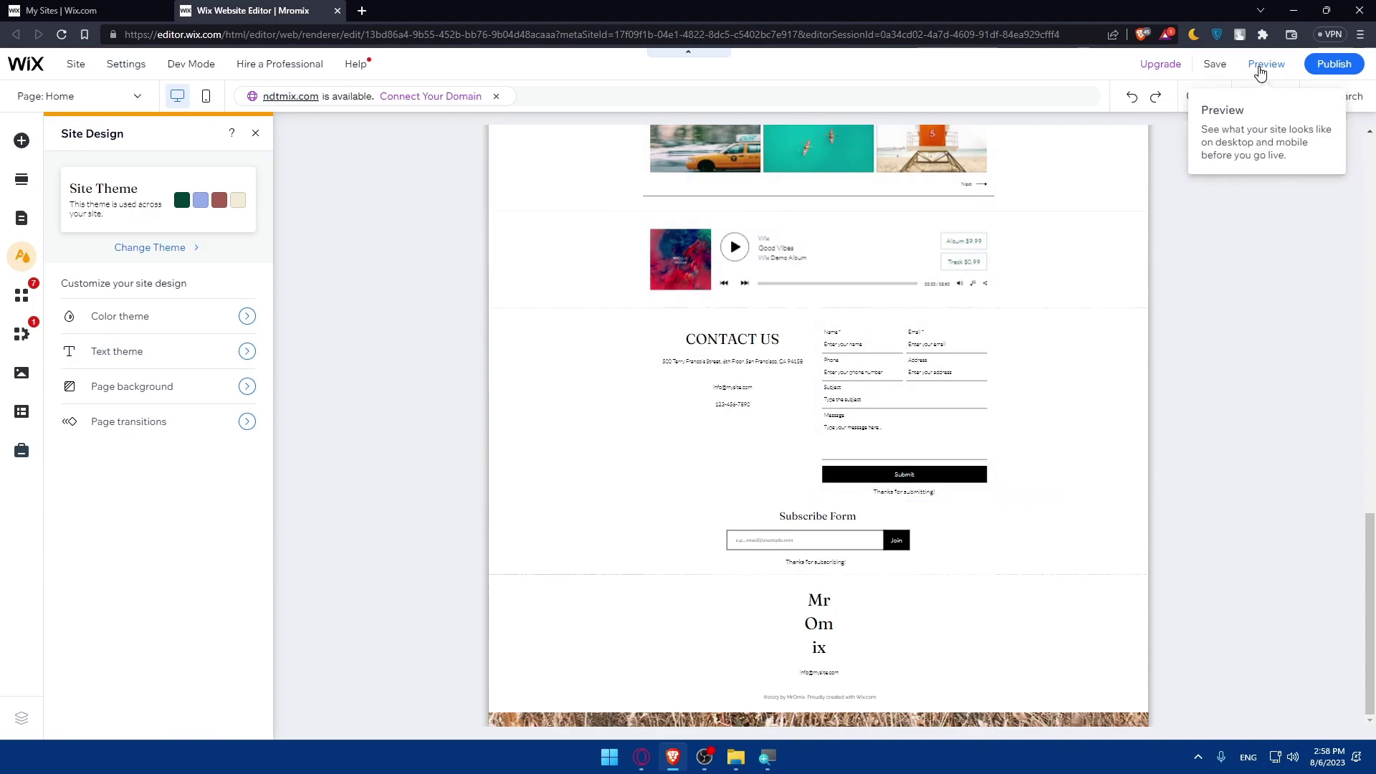
click(1205, 96)
scroll(795, 307, down, 10)
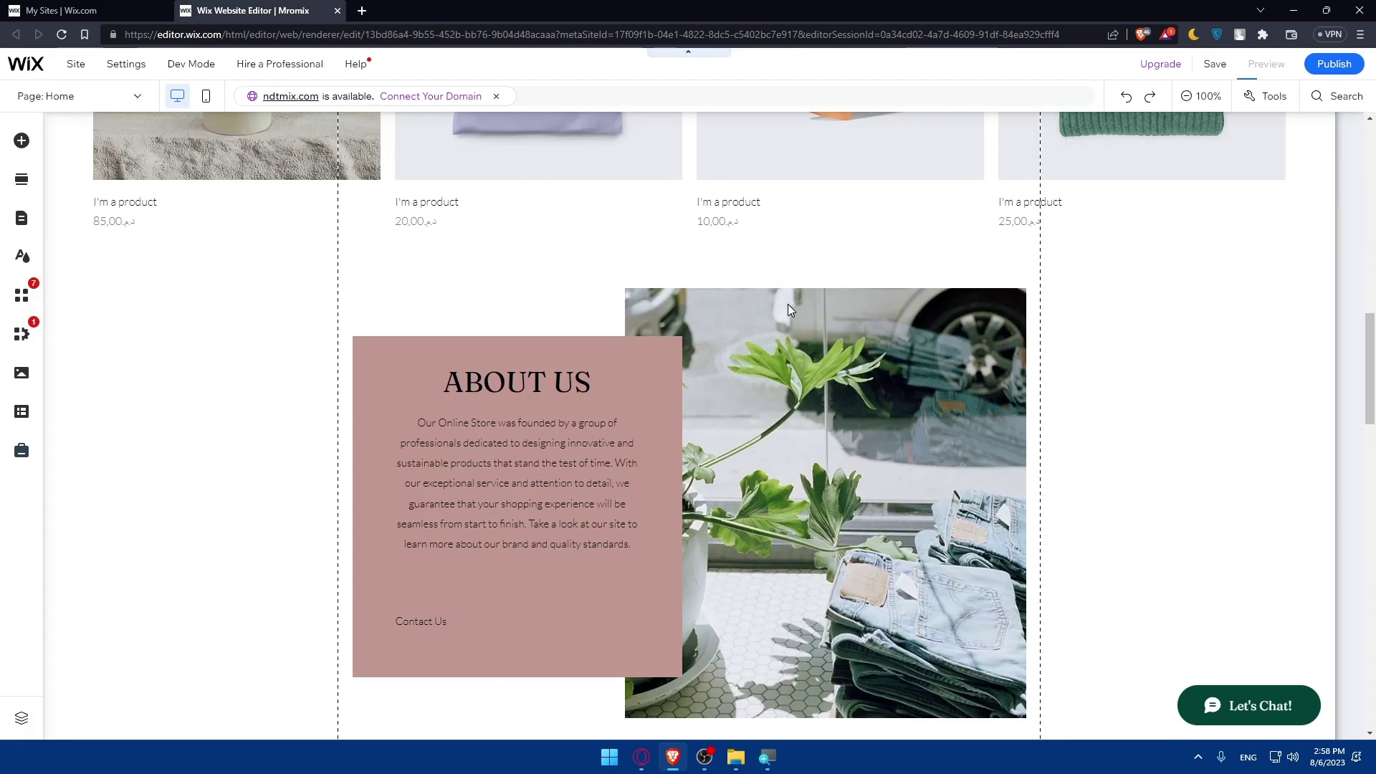
scroll(792, 308, up, 10)
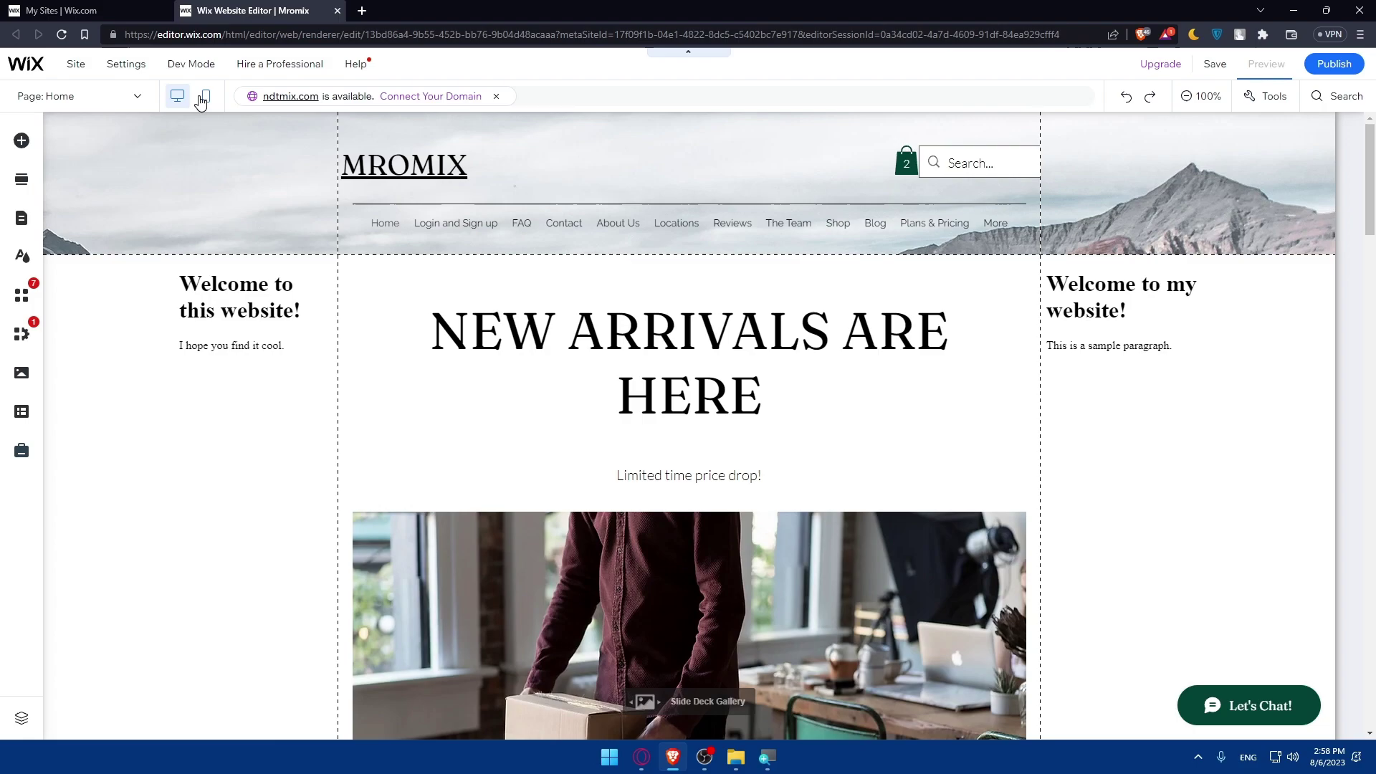
- Preview the site in mobile view, scroll through the page, then return to the editor
key(ctrl+shift+p)
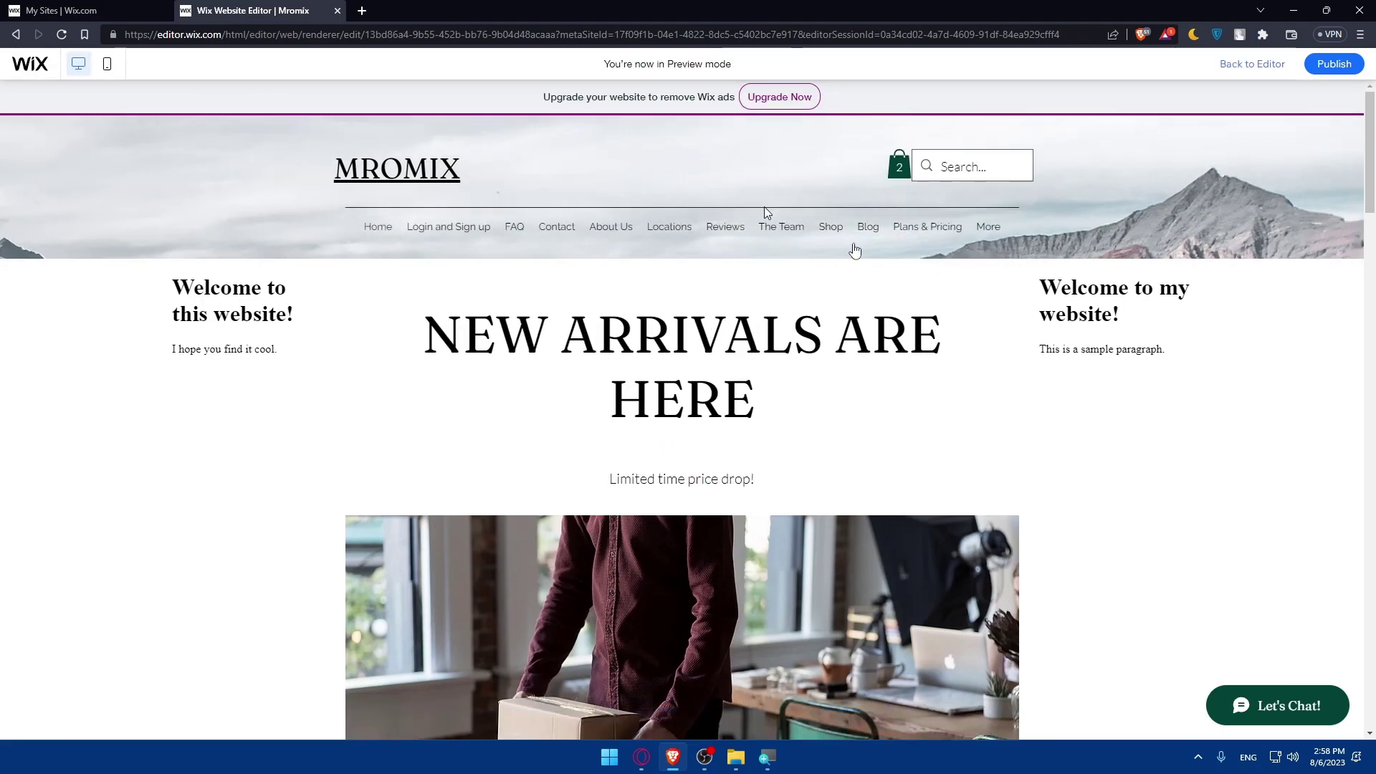
click(107, 64)
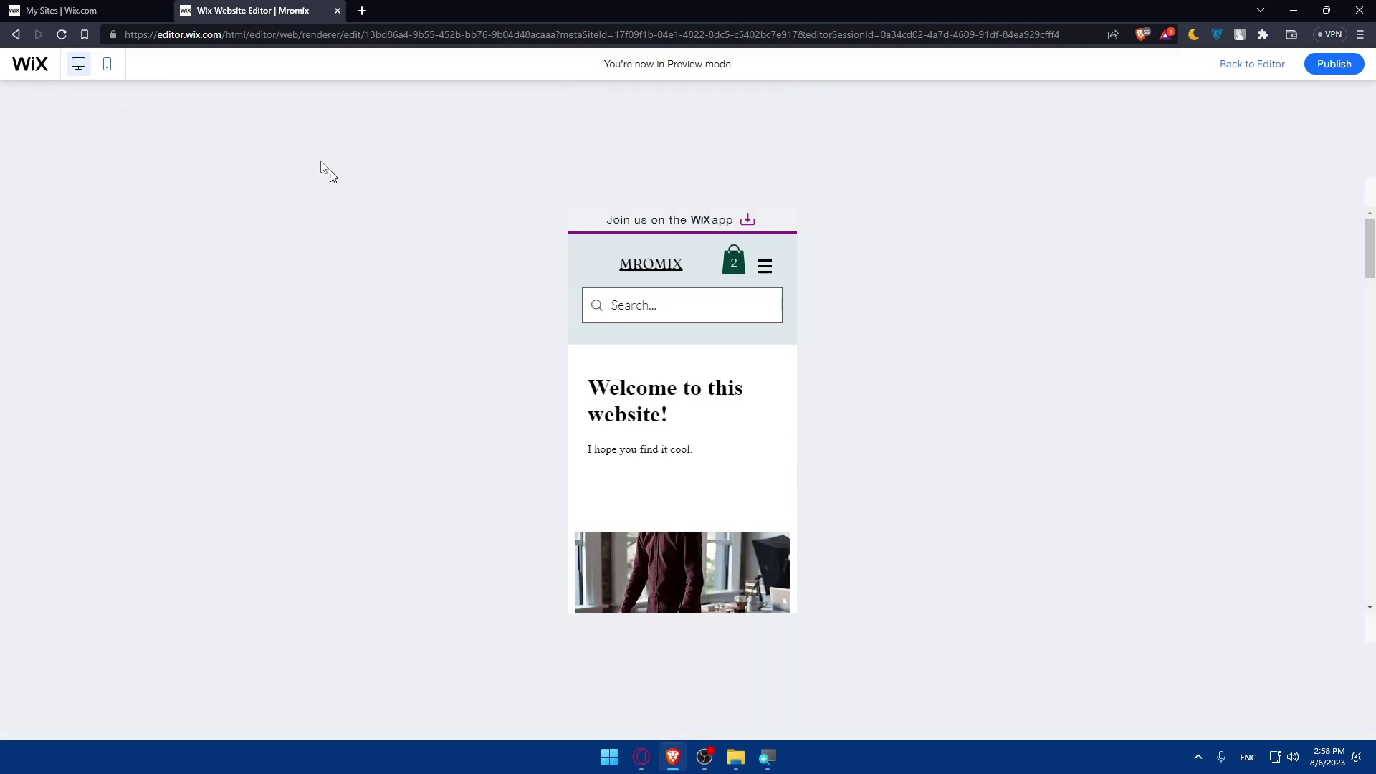
scroll(709, 265, down, 3)
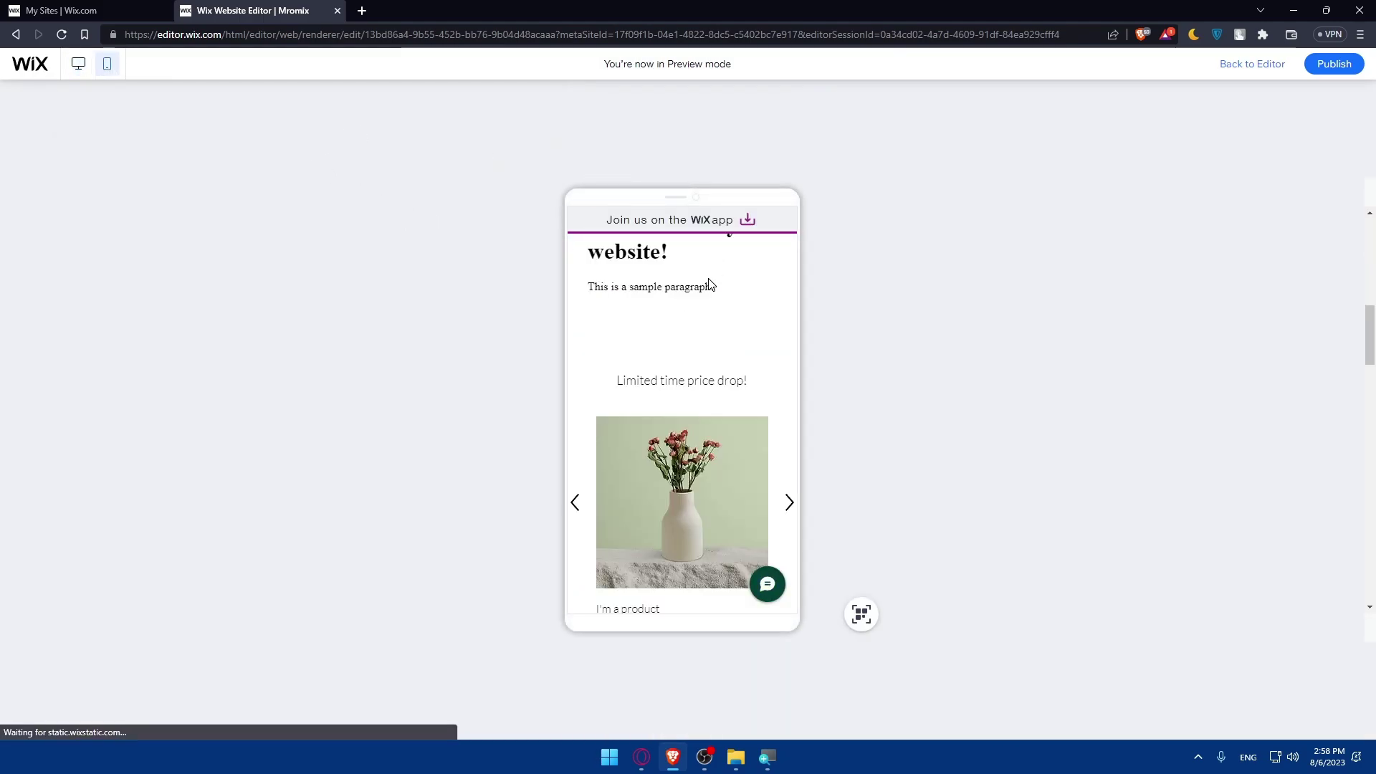
scroll(707, 313, down, 3)
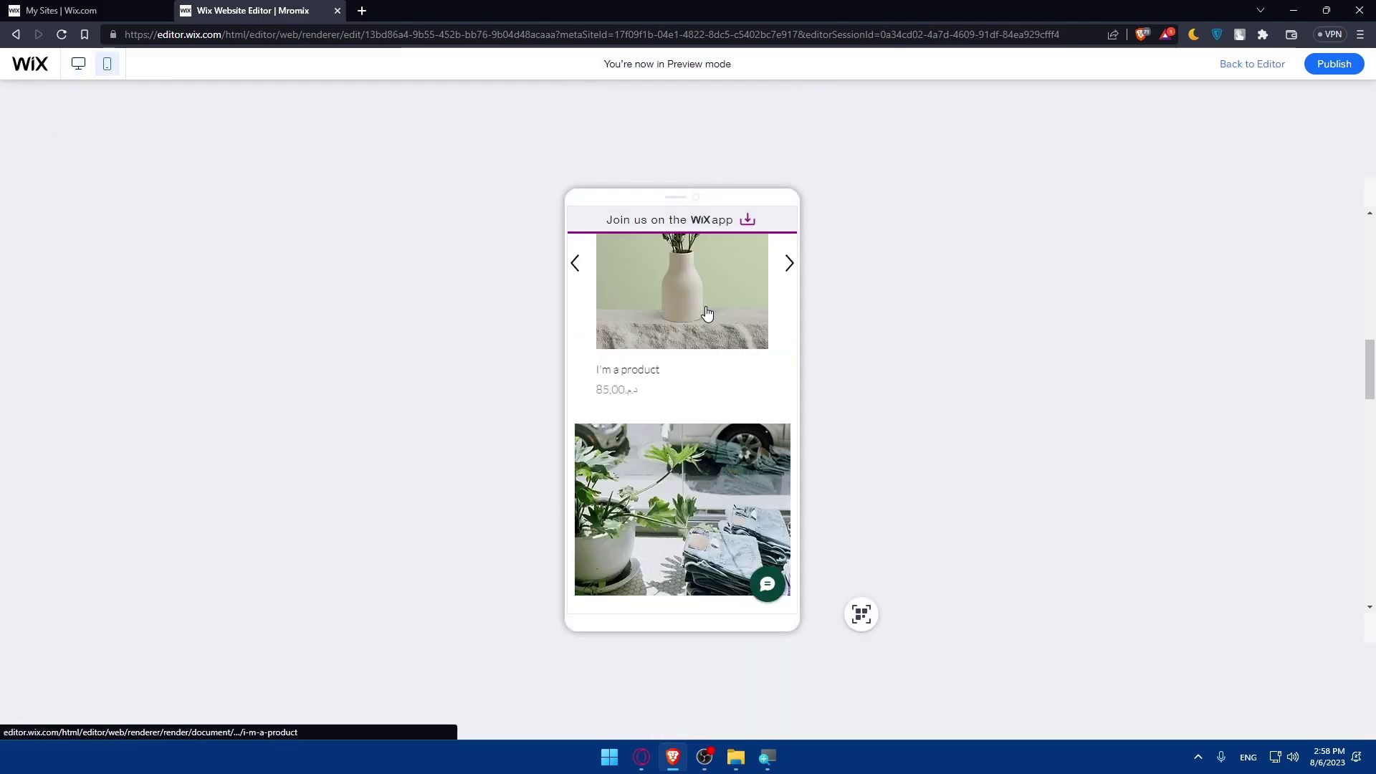
scroll(707, 313, down, 10)
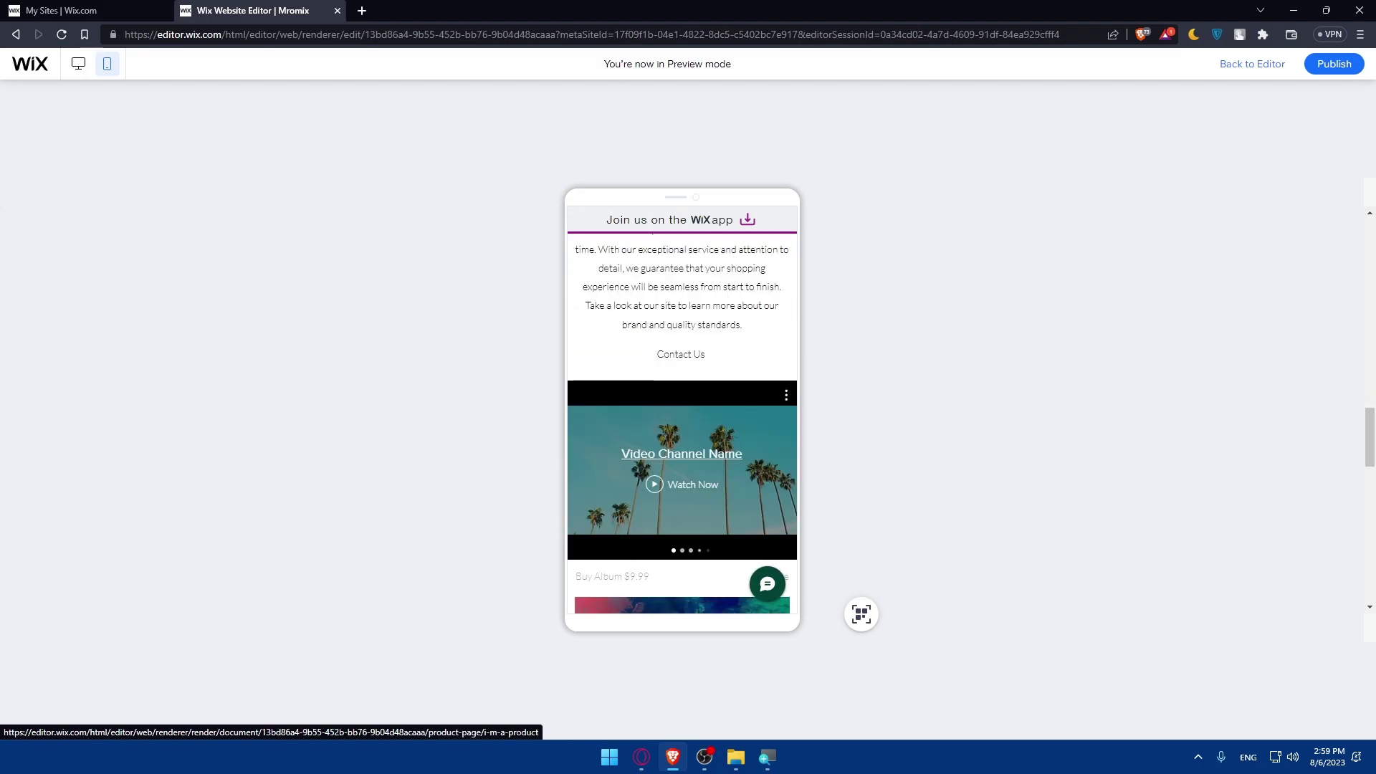
scroll(711, 326, up, 5)
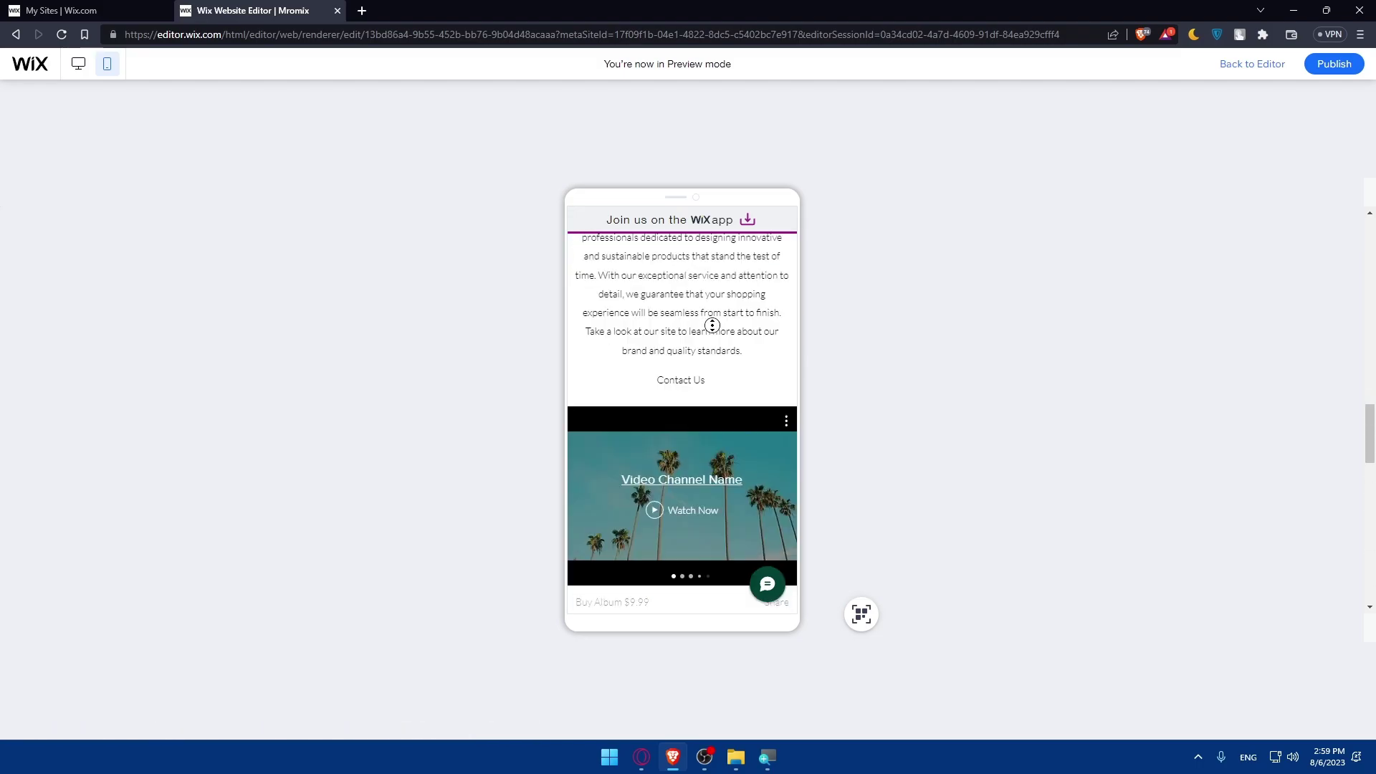
scroll(645, 323, up, 4)
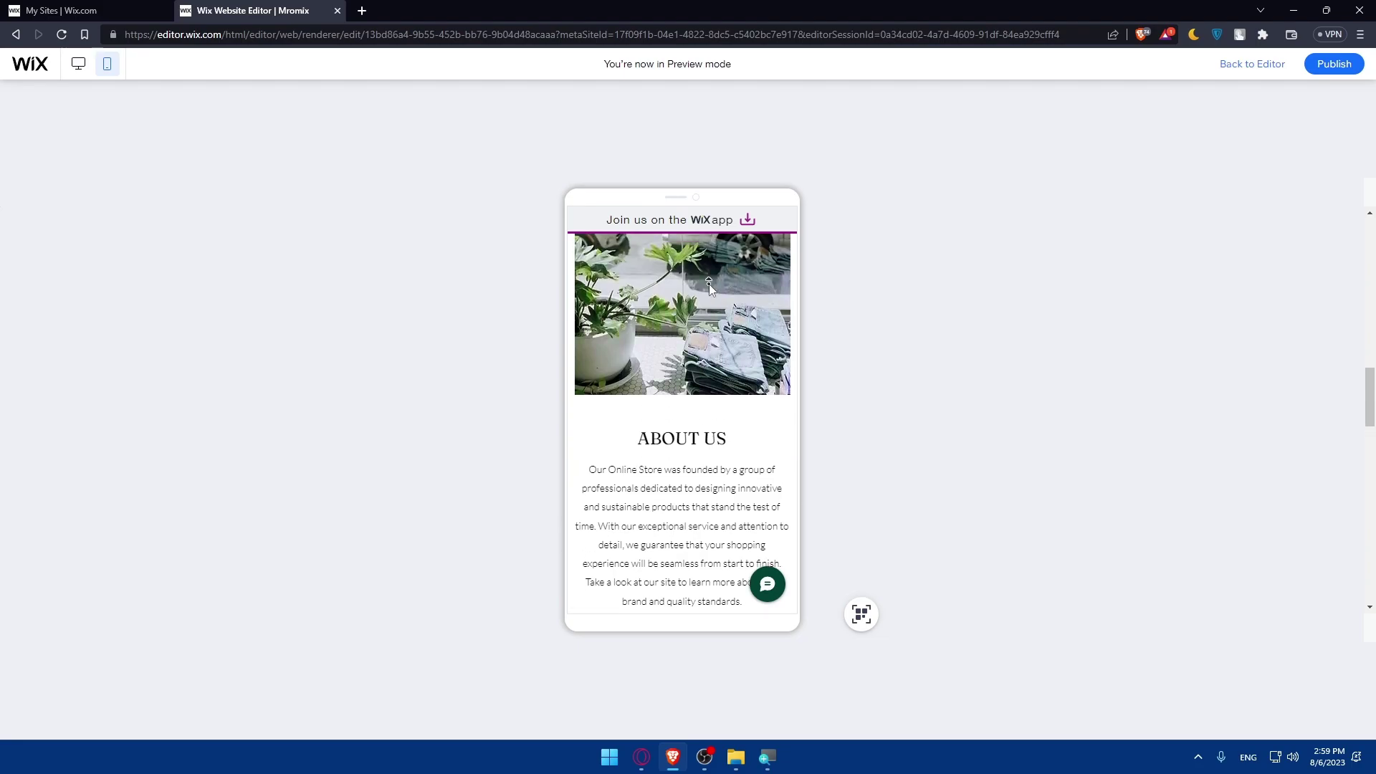
scroll(702, 292, up, 5)
scroll(684, 315, down, 10)
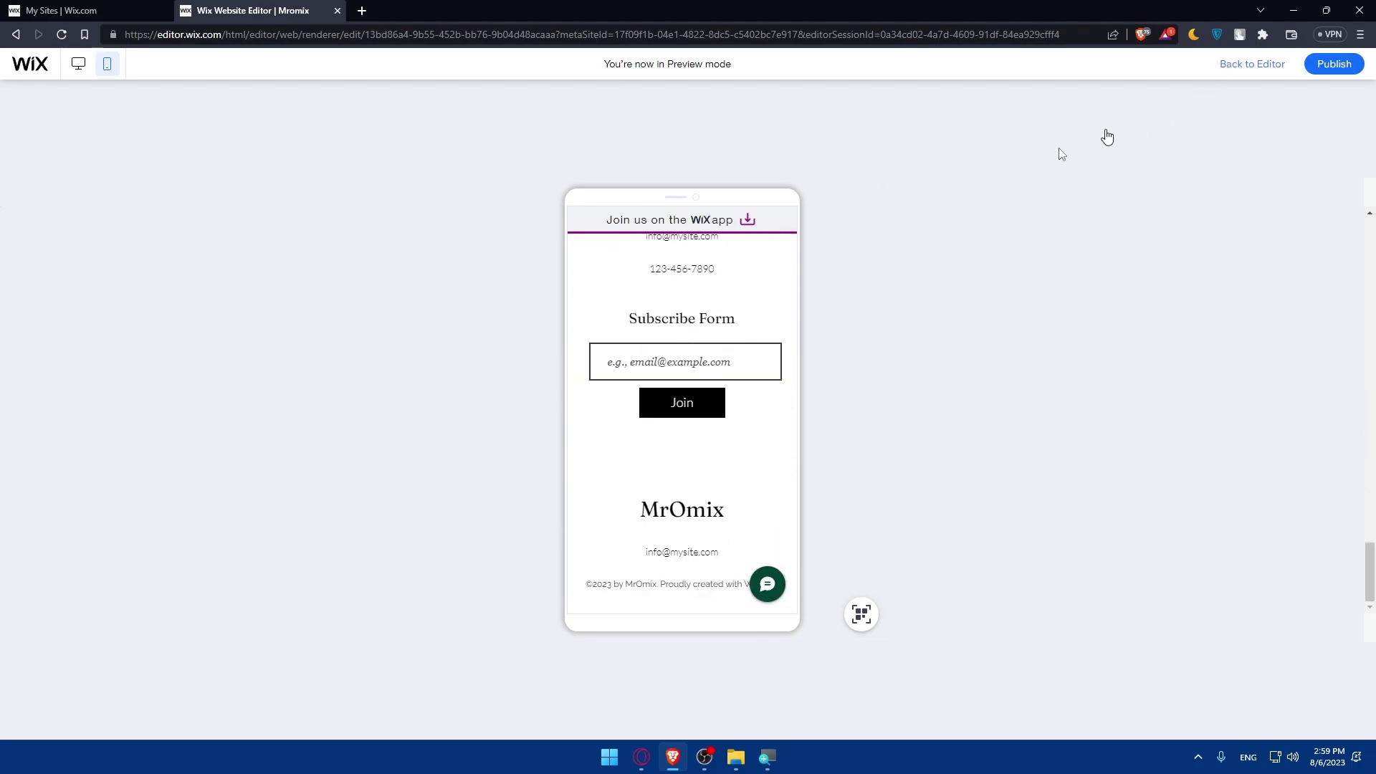
key(ctrl+shift+p)
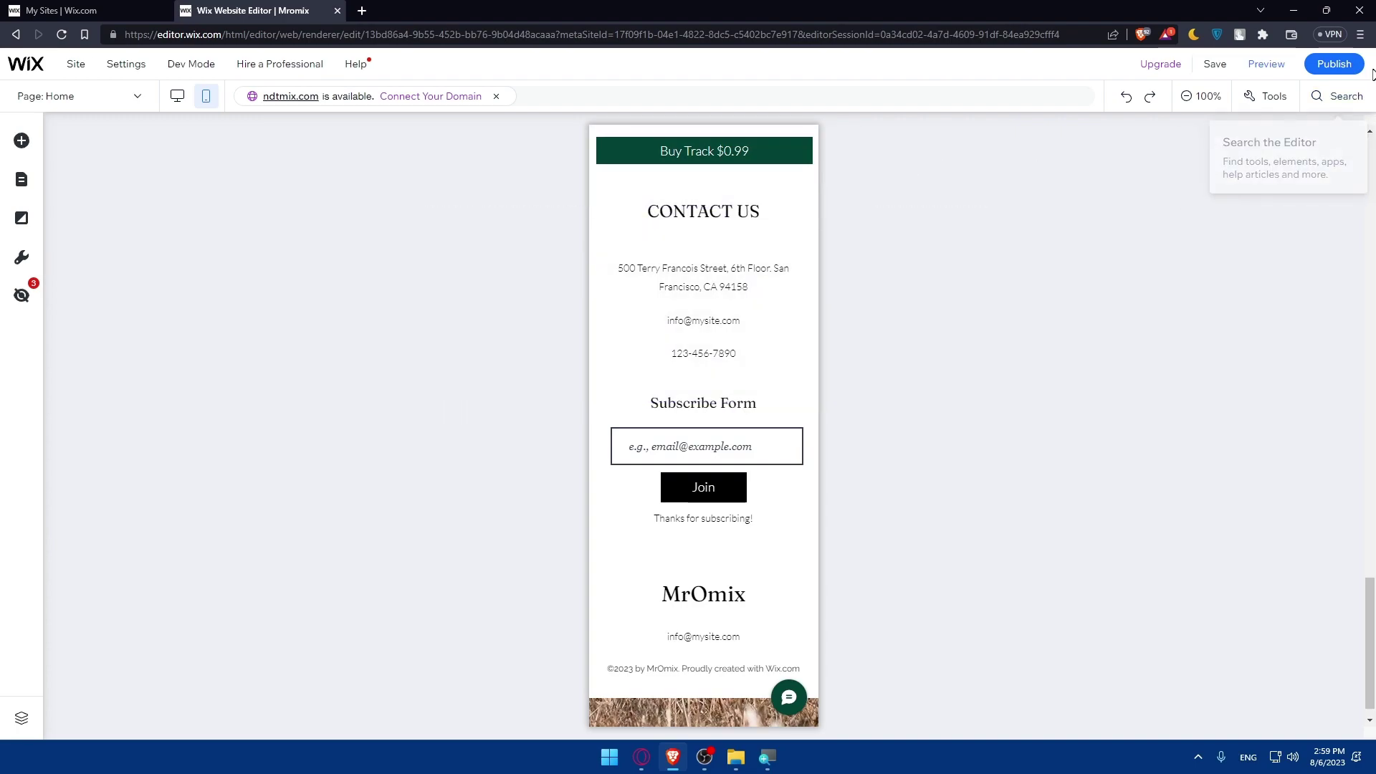
- Publish the Mromix site live and dismiss the Congratulations message
mouse_move(1332, 66)
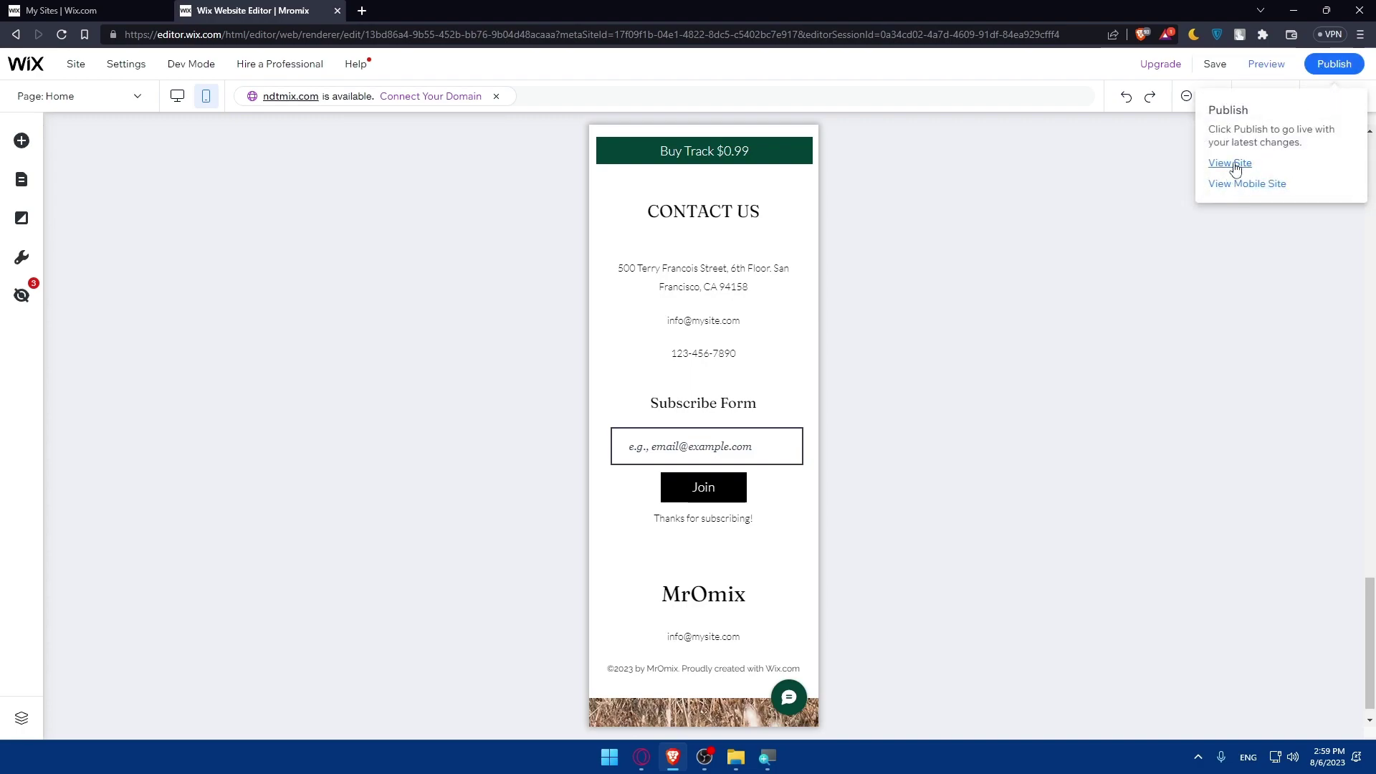
click(1334, 63)
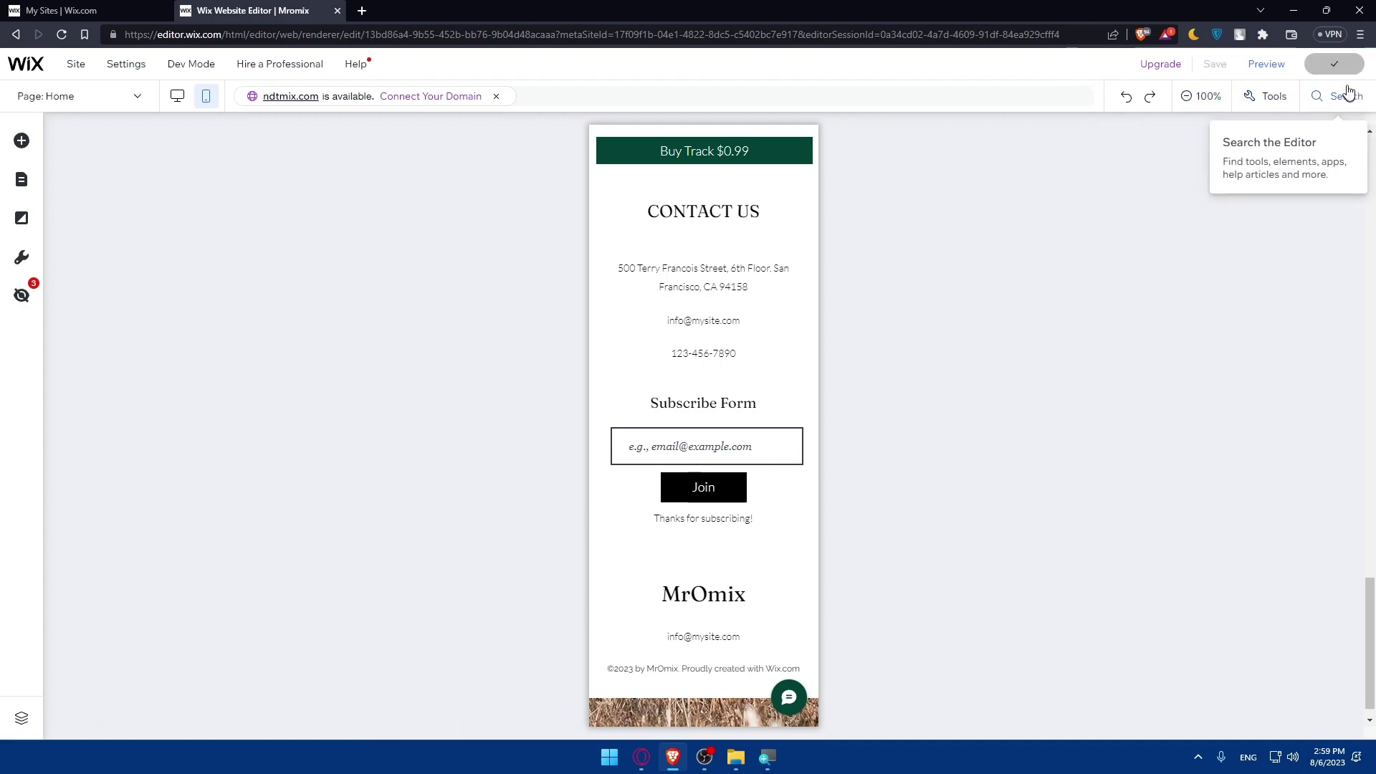
mouse_move(1337, 79)
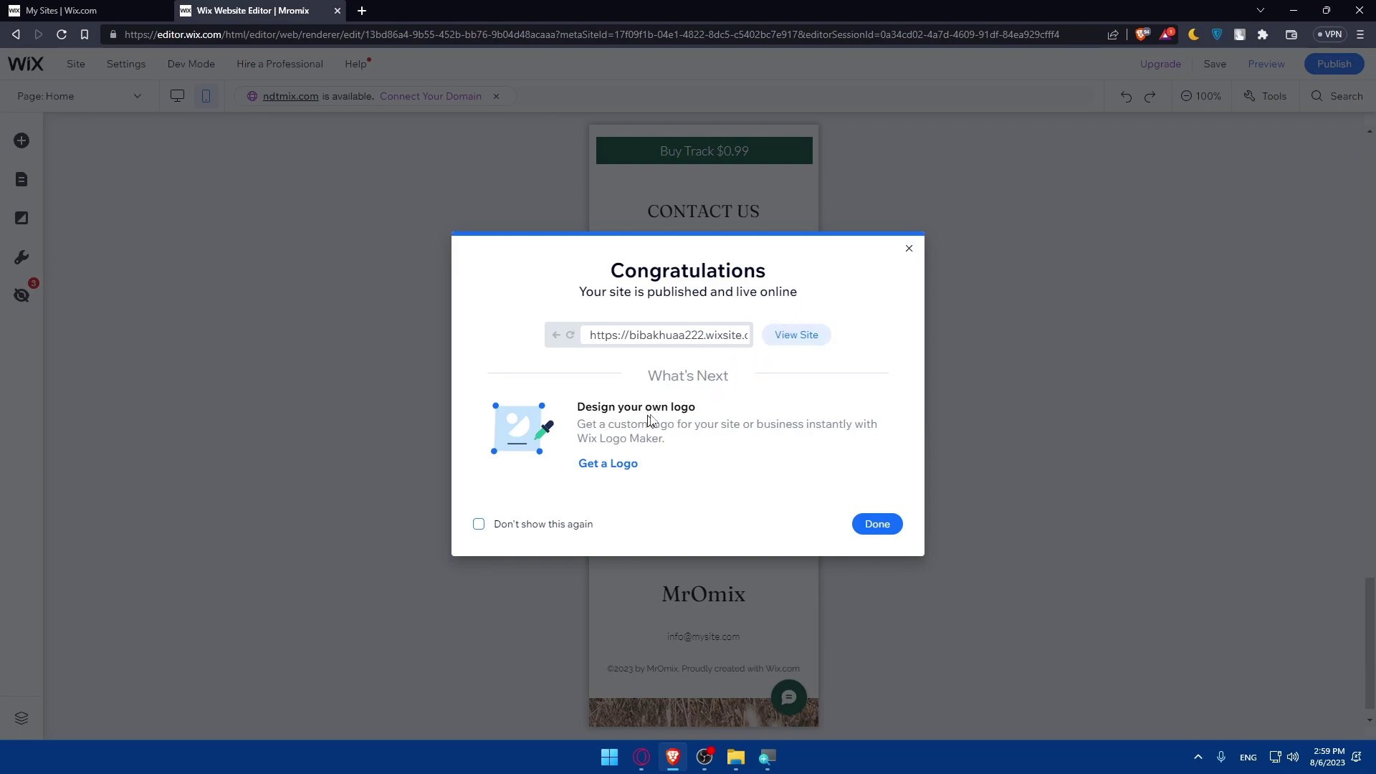
click(878, 525)
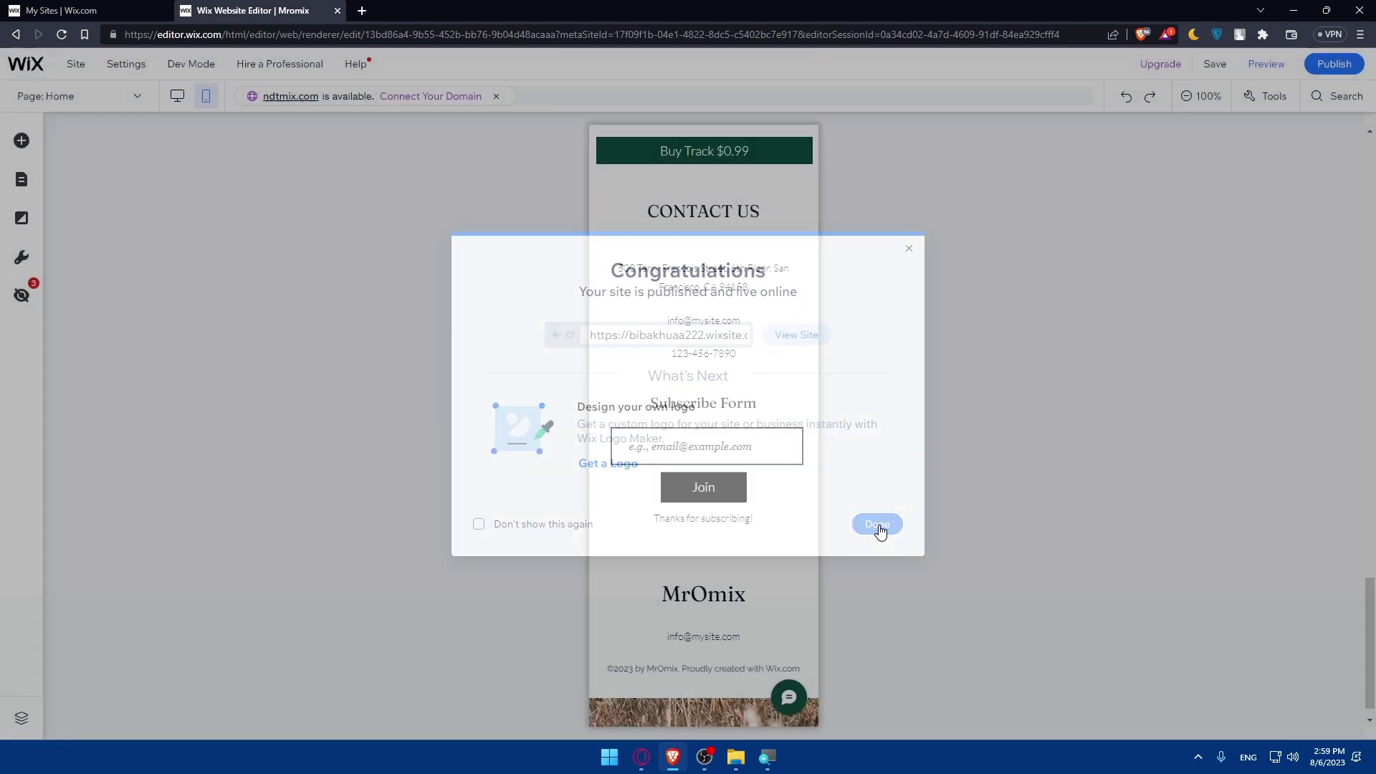
scroll(841, 425, up, 5)
scroll(841, 426, up, 5)
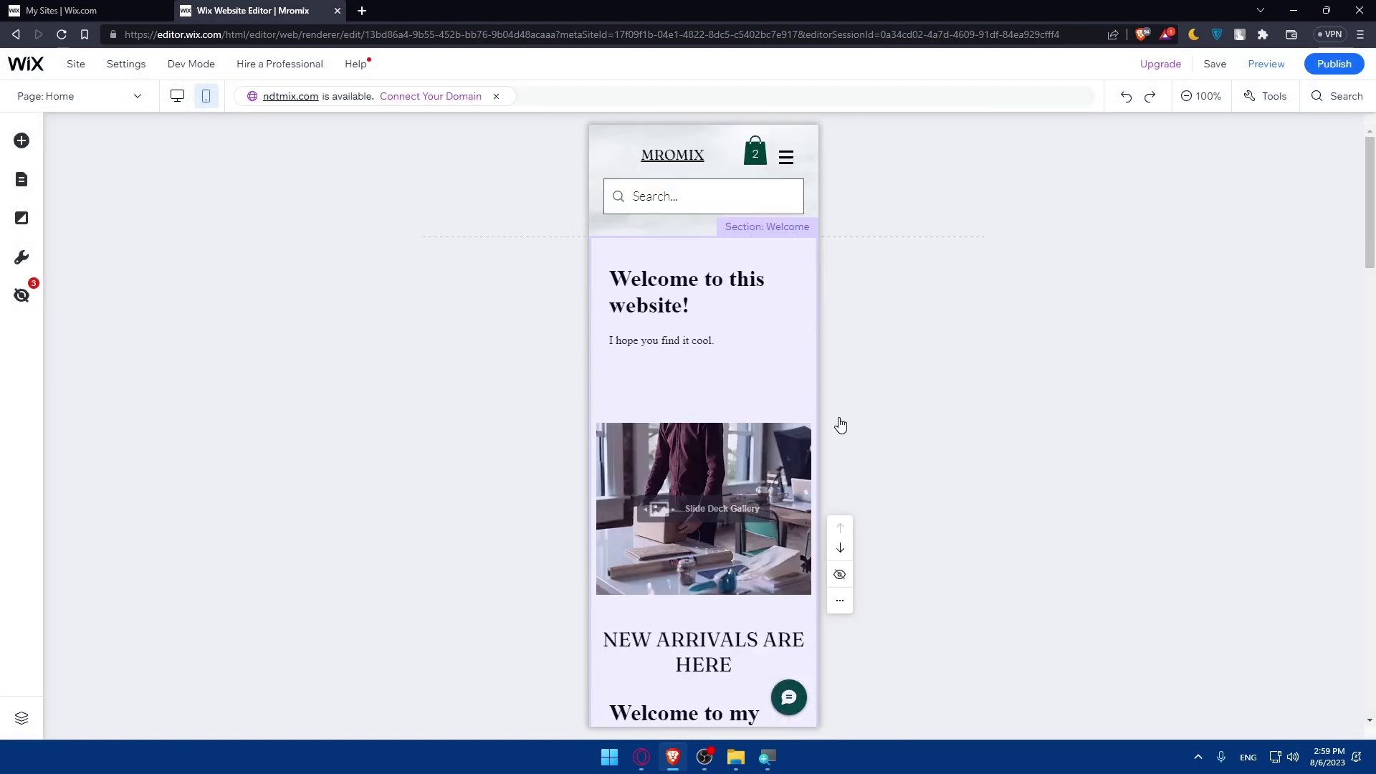
- Switch the editor from mobile to desktop view of the Mromix Home page
click(75, 64)
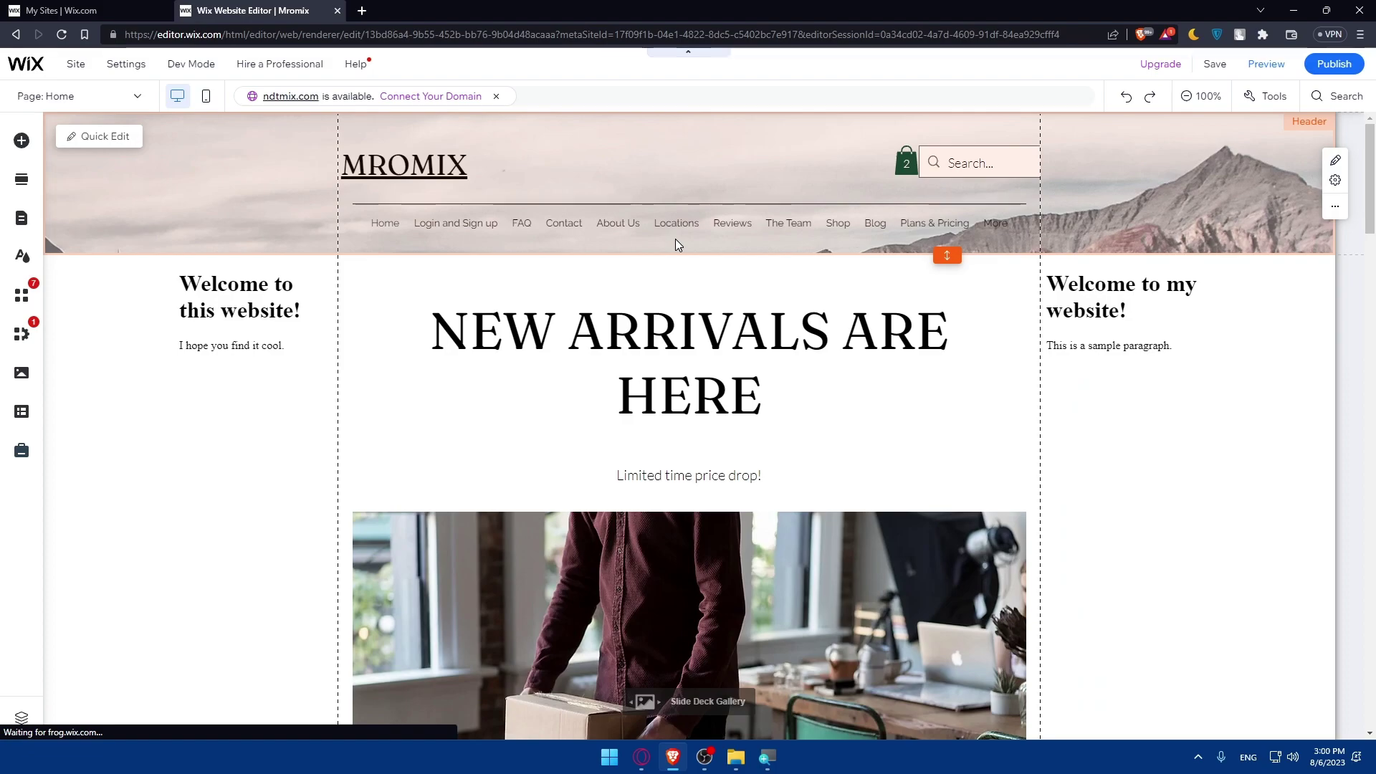
mouse_move(435, 102)
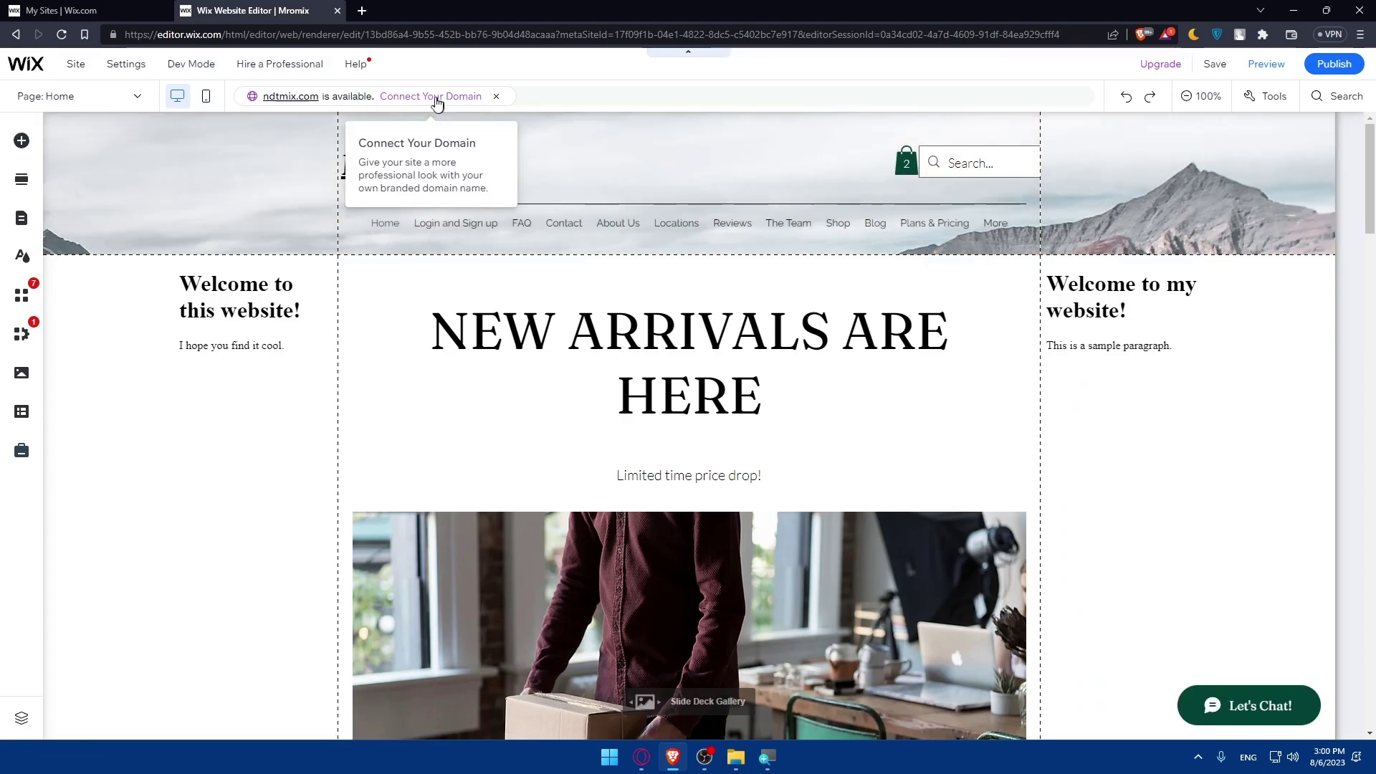